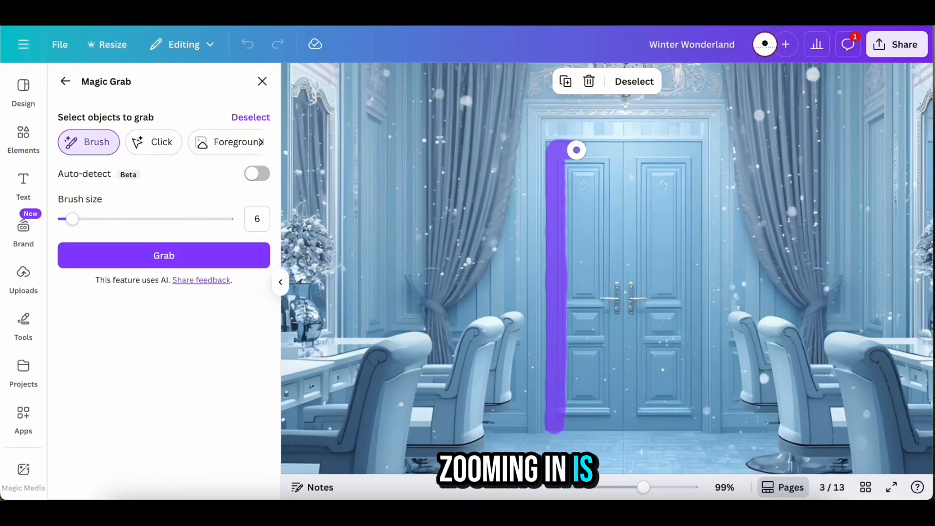
Brush over the closed double doors with Magic Grab, enlarging the brush to cover the interior, and grab them from the background.
{"action": "mouse_move", "coordinate": [577, 150]}
{"action": "left_mouse_down"}
{"action": "mouse_move", "coordinate": [694, 149]}
{"action": "mouse_move", "coordinate": [553, 148]}
{"action": "mouse_move", "coordinate": [653, 185]}
{"action": "left_mouse_up"}
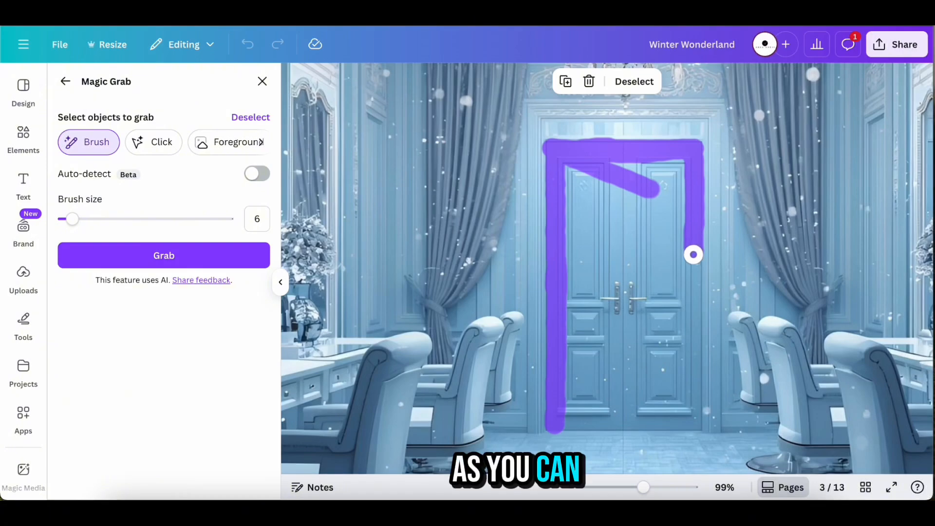
{"action": "left_click_drag", "start_coordinate": [693, 255], "coordinate": [694, 319]}
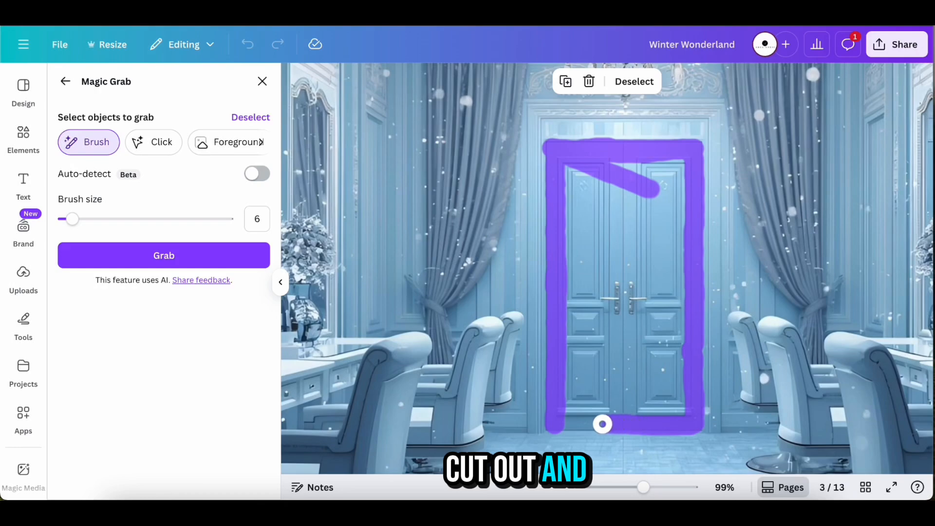
{"action": "left_click_drag", "start_coordinate": [565, 285], "coordinate": [570, 169]}
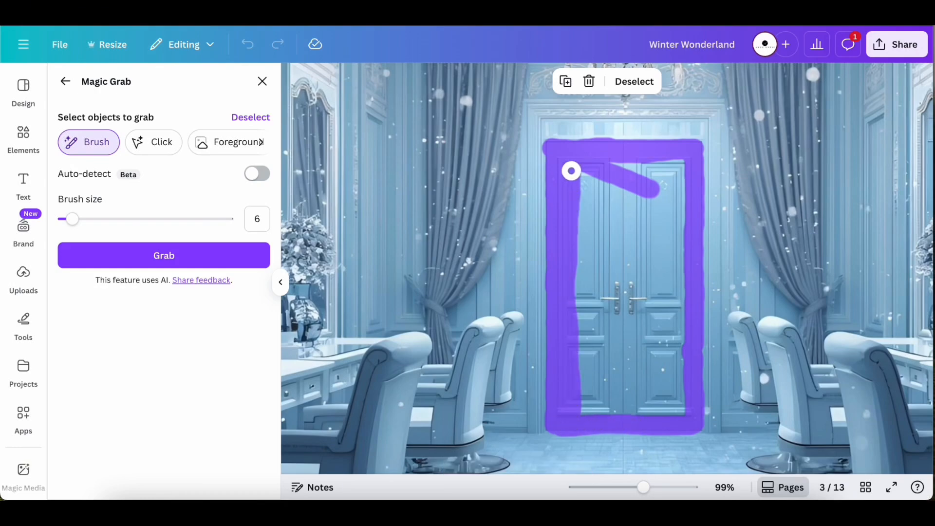
{"action": "left_click_drag", "start_coordinate": [72, 219], "coordinate": [112, 218]}
{"action": "mouse_move", "coordinate": [602, 194]}
{"action": "left_mouse_down"}
{"action": "mouse_move", "coordinate": [649, 188]}
{"action": "mouse_move", "coordinate": [665, 209]}
{"action": "mouse_move", "coordinate": [651, 242]}
{"action": "mouse_move", "coordinate": [655, 369]}
{"action": "mouse_move", "coordinate": [607, 382]}
{"action": "mouse_move", "coordinate": [604, 219]}
{"action": "left_mouse_up"}
{"action": "left_click", "coordinate": [237, 250]}
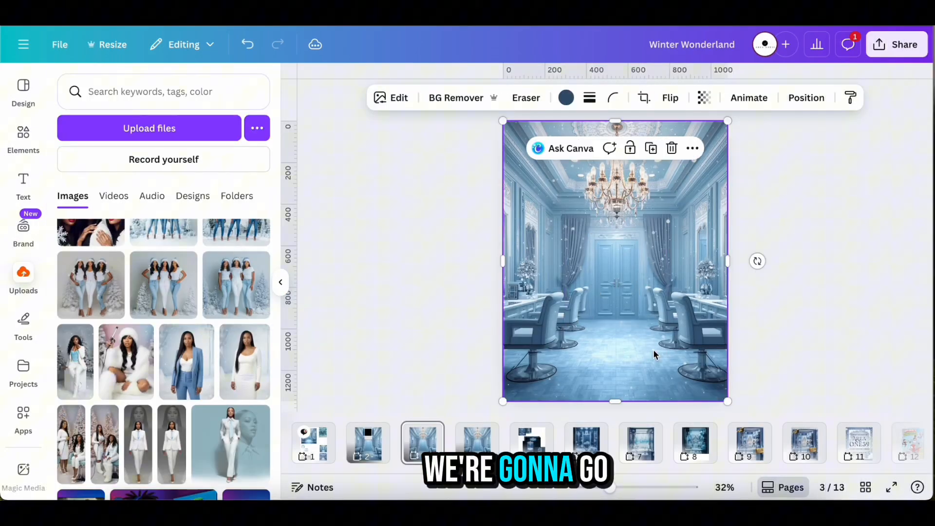
Select the grabbed door image among the page's layers and crop it to its left half.
{"action": "left_click", "coordinate": [609, 270]}
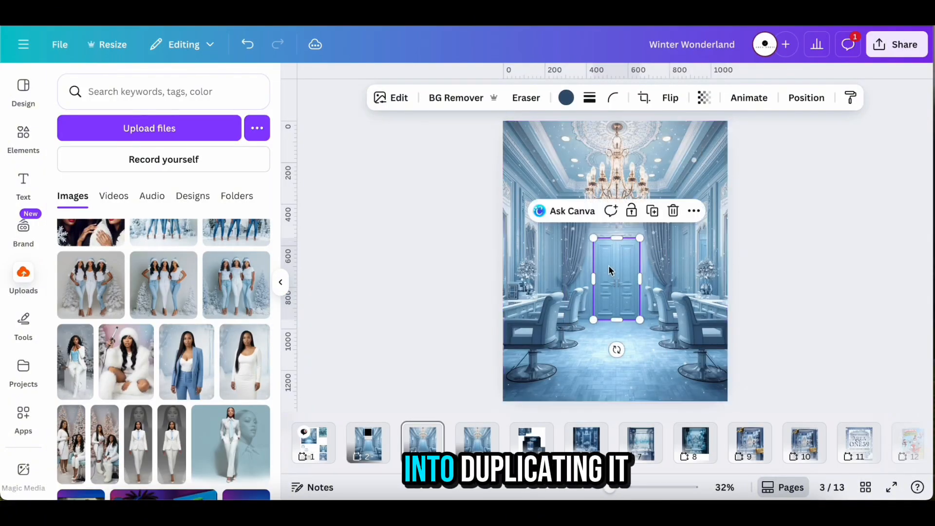
{"action": "left_click", "coordinate": [806, 97]}
{"action": "left_click", "coordinate": [180, 277]}
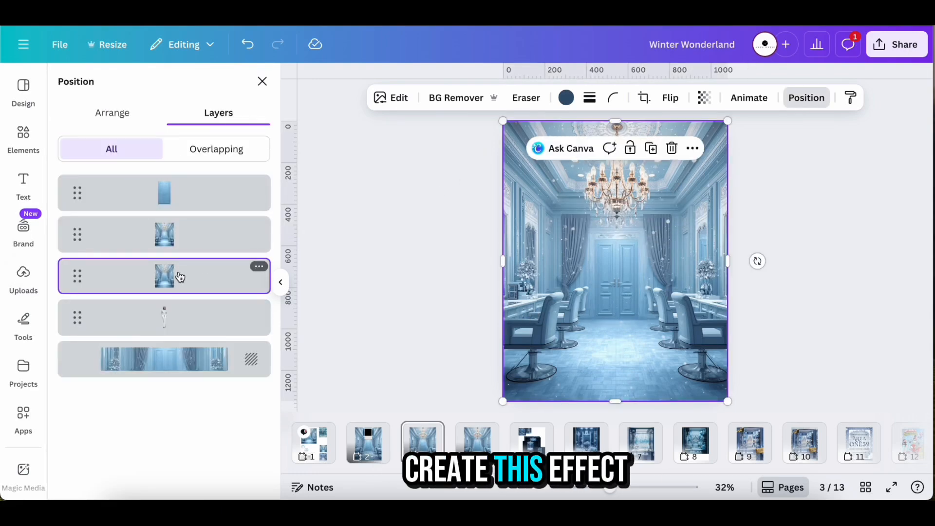
{"action": "left_click", "coordinate": [181, 193]}
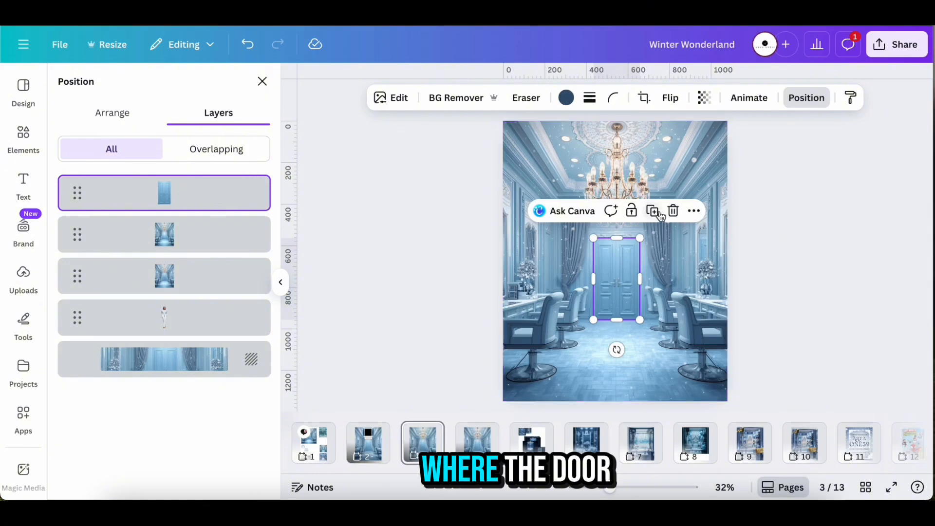
{"action": "left_click_drag", "start_coordinate": [641, 278], "coordinate": [620, 278]}
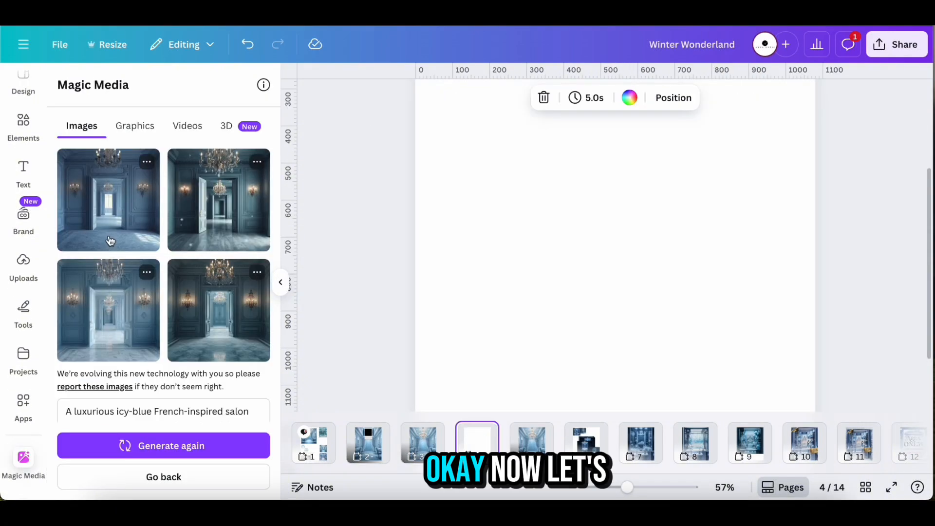
Insert the generated image of open pale double doors onto blank page 4 and set it as the page background.
{"action": "left_click", "coordinate": [132, 324]}
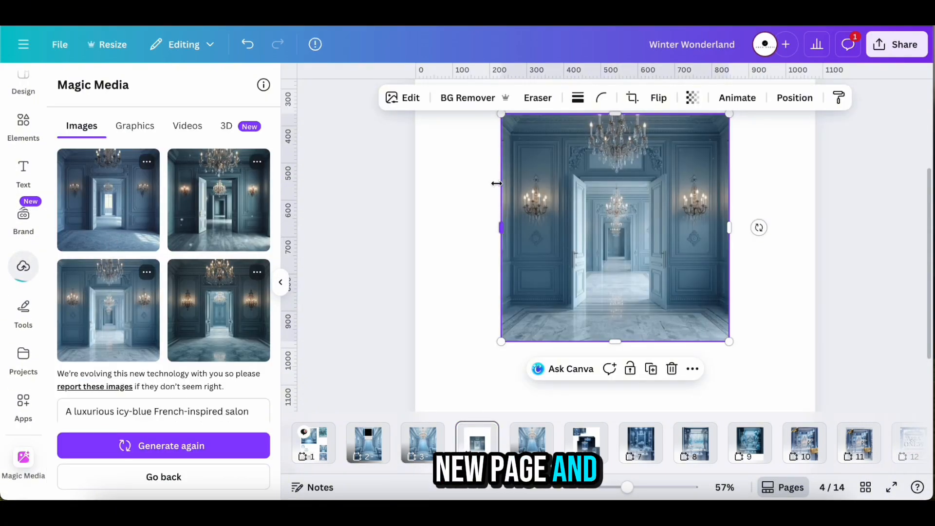
{"action": "scroll", "coordinate": [607, 208], "scroll_direction": "up", "scroll_amount": 1}
{"action": "scroll", "coordinate": [616, 292], "scroll_direction": "down", "scroll_amount": 3}
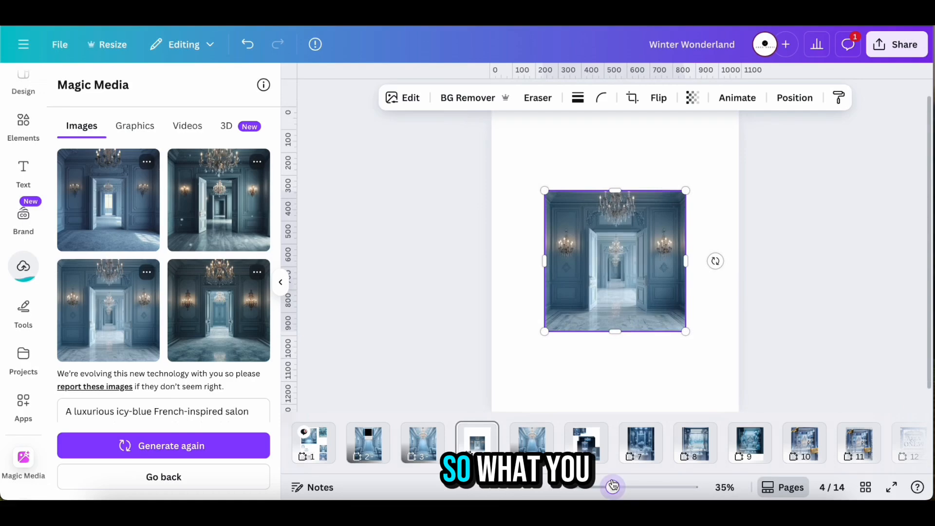
{"action": "right_click", "coordinate": [615, 305]}
{"action": "left_click", "coordinate": [648, 425]}
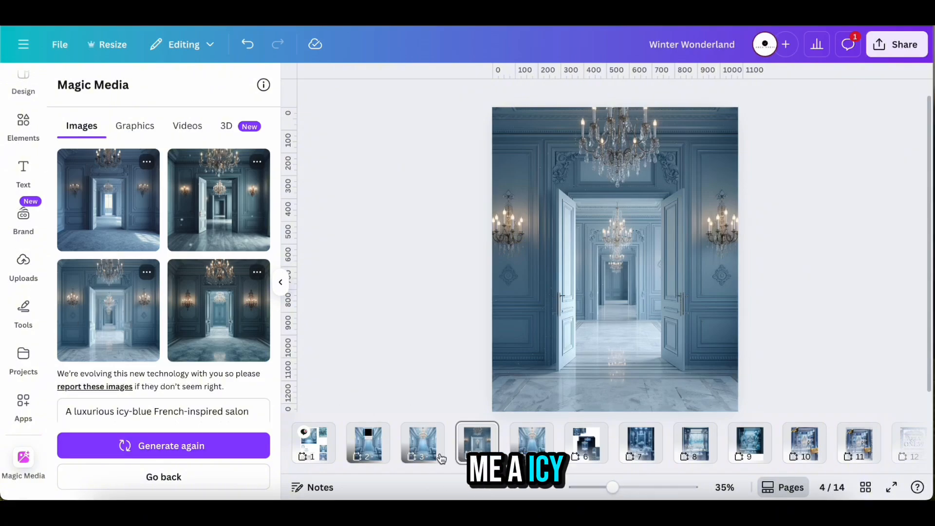
On page 3, move the doorless salon image below the woman's cutout in the layer order.
{"action": "left_click", "coordinate": [423, 441]}
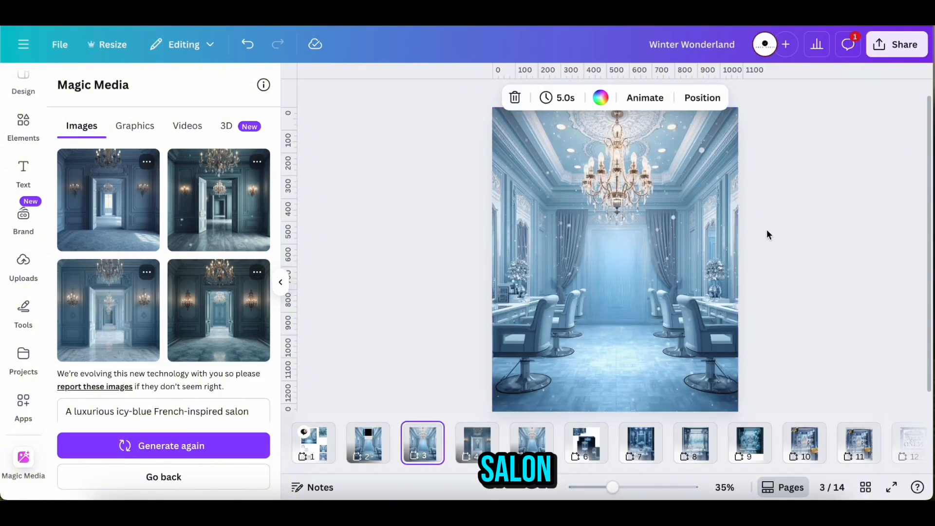
{"action": "left_click", "coordinate": [648, 223]}
{"action": "left_click", "coordinate": [807, 98]}
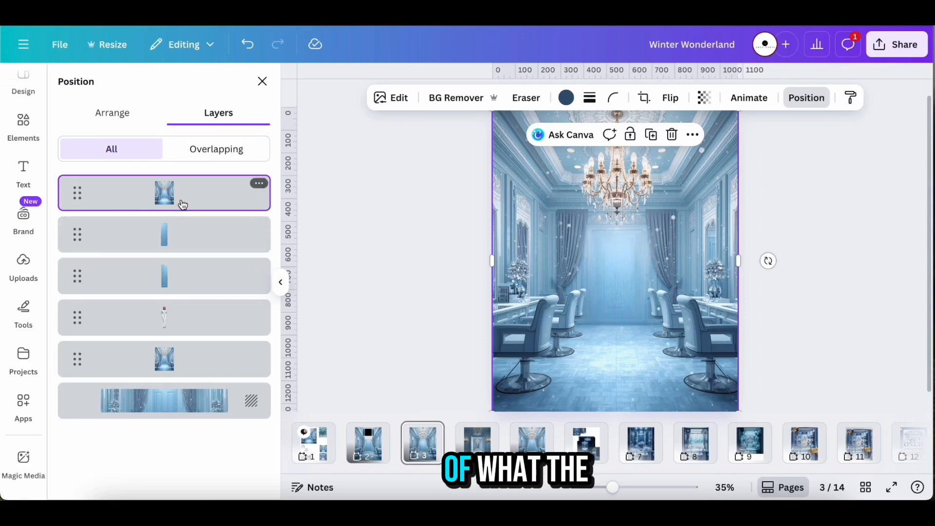
{"action": "left_click_drag", "start_coordinate": [181, 202], "coordinate": [179, 333]}
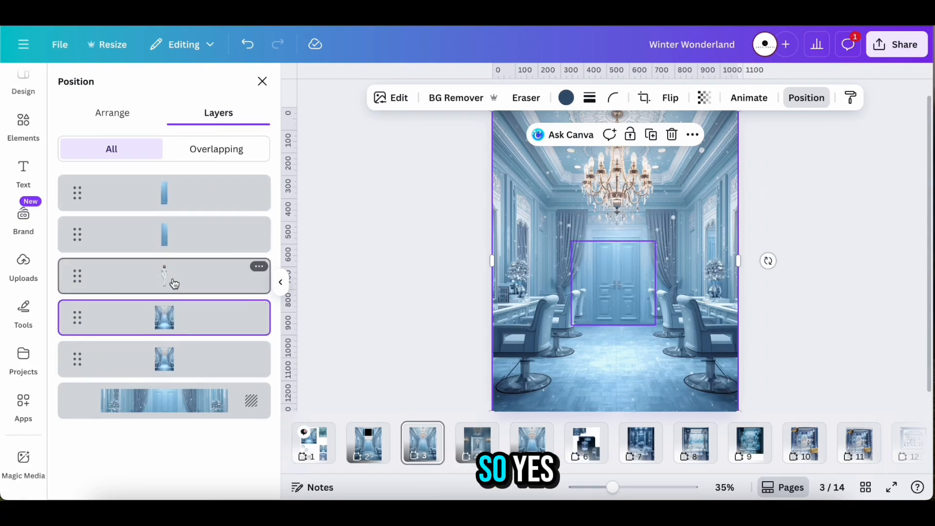
Copy the woman's cutout from page 3 and paste it onto the open-doors background on page 4.
{"action": "left_click", "coordinate": [218, 279]}
{"action": "right_click", "coordinate": [176, 281]}
{"action": "left_click", "coordinate": [259, 61]}
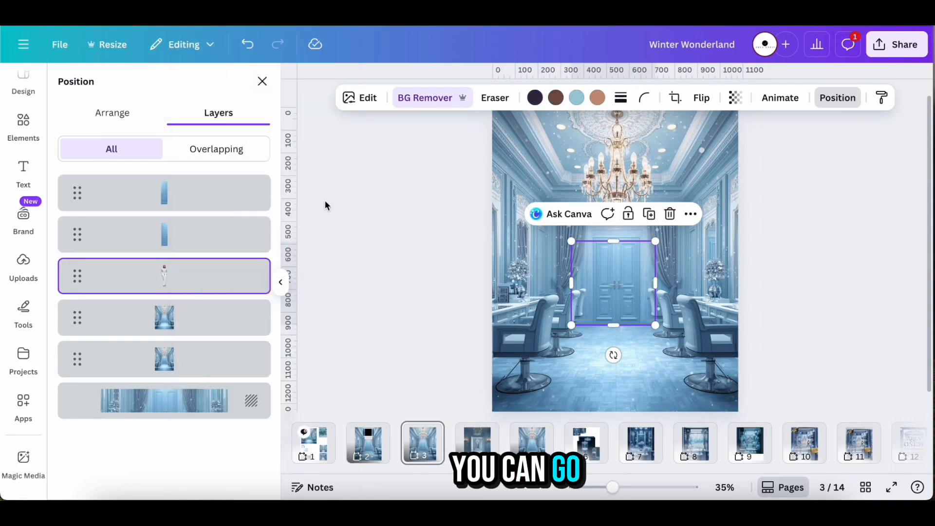
{"action": "left_click", "coordinate": [536, 447]}
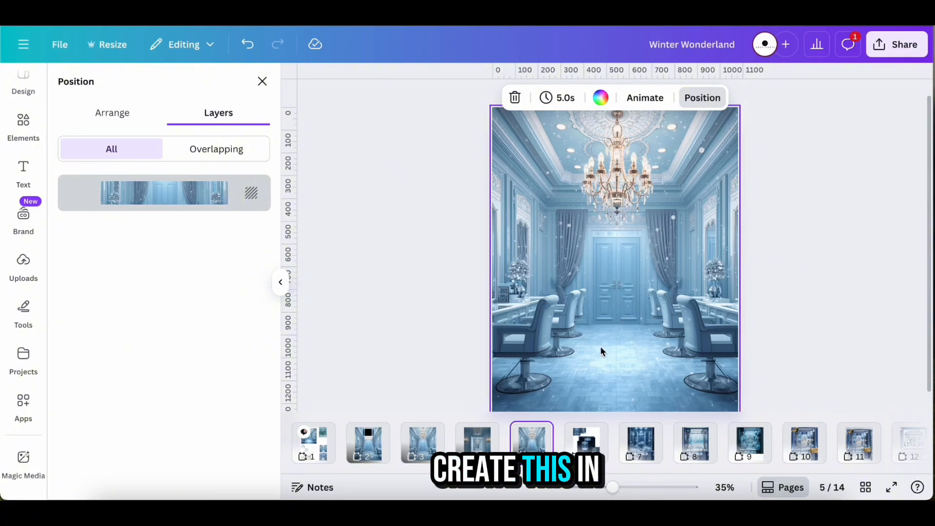
{"action": "left_click", "coordinate": [469, 455]}
{"action": "right_click", "coordinate": [608, 341]}
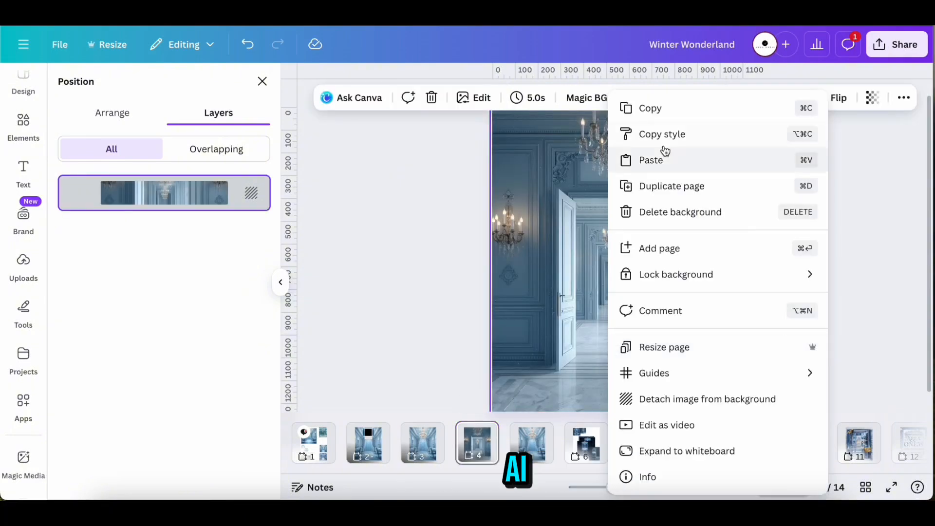
{"action": "left_click", "coordinate": [653, 158]}
Enlarge the woman's cutout and center it standing in the open doorway.
{"action": "left_click_drag", "start_coordinate": [653, 325], "coordinate": [687, 421]}
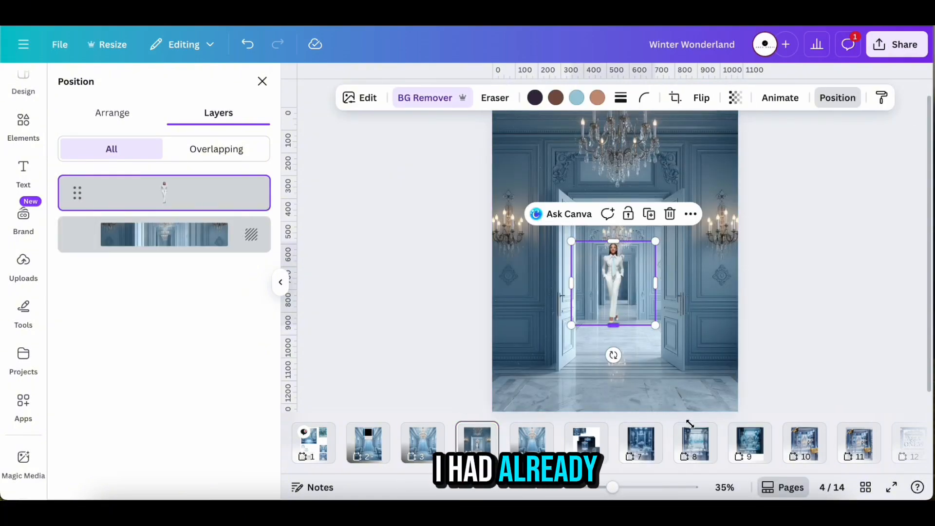
{"action": "left_click_drag", "start_coordinate": [646, 322], "coordinate": [612, 308]}
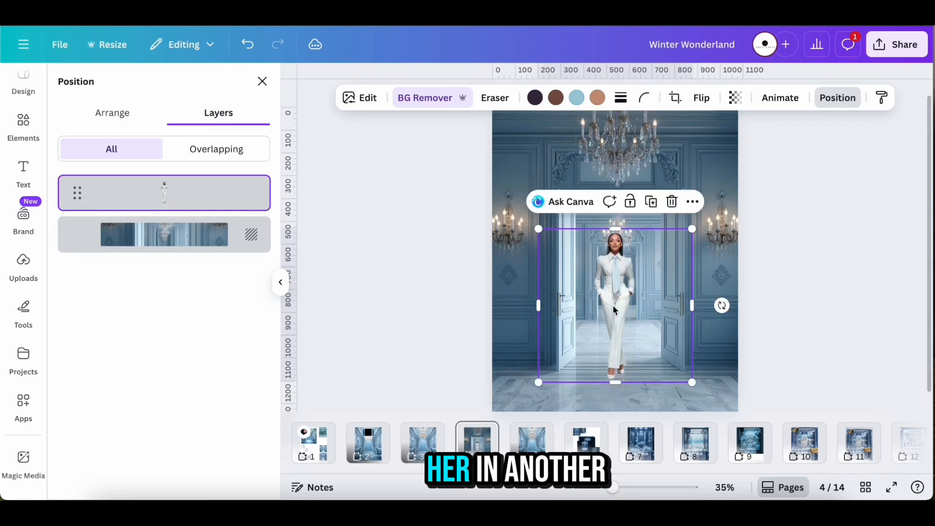
{"action": "left_click_drag", "start_coordinate": [692, 229], "coordinate": [682, 239]}
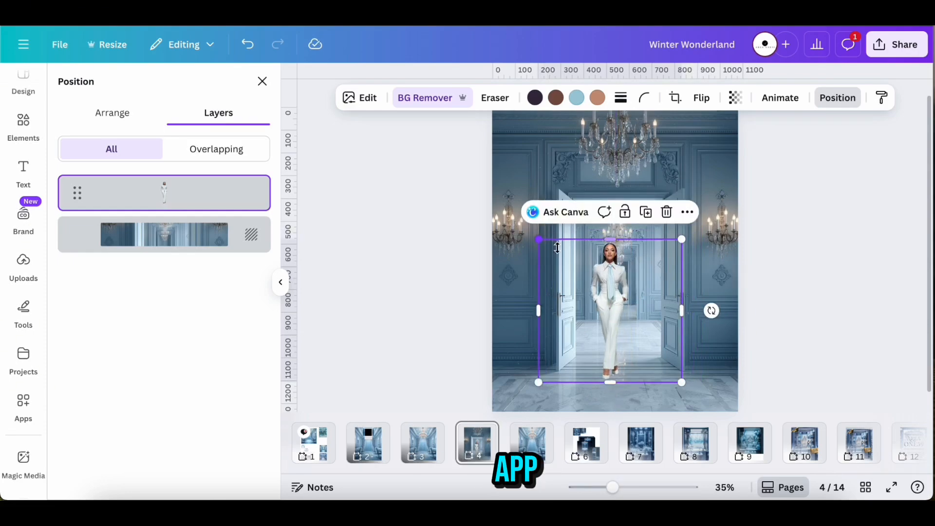
{"action": "left_click_drag", "start_coordinate": [538, 239], "coordinate": [550, 252]}
{"action": "left_click", "coordinate": [720, 316]}
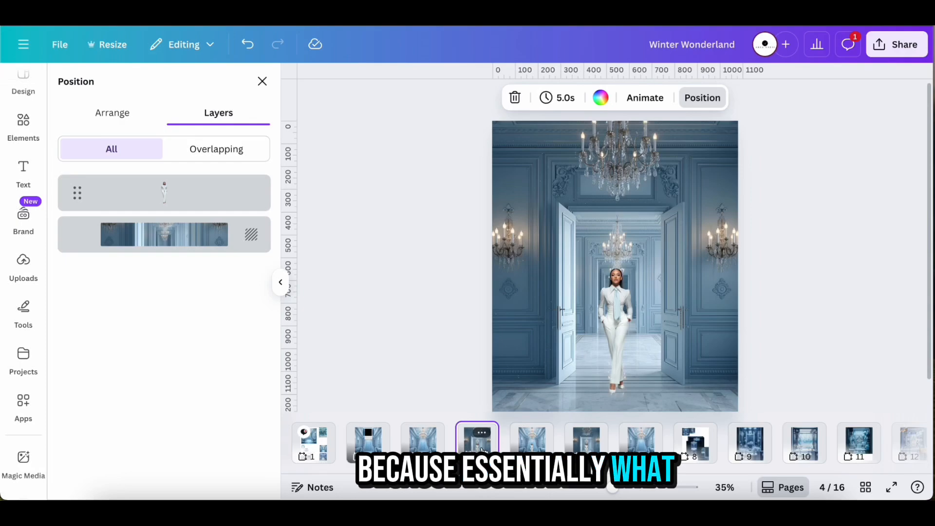
Add a text box on page 4 containing "MEET YOUR STYLIST" without a bullet point.
{"action": "left_click", "coordinate": [21, 170]}
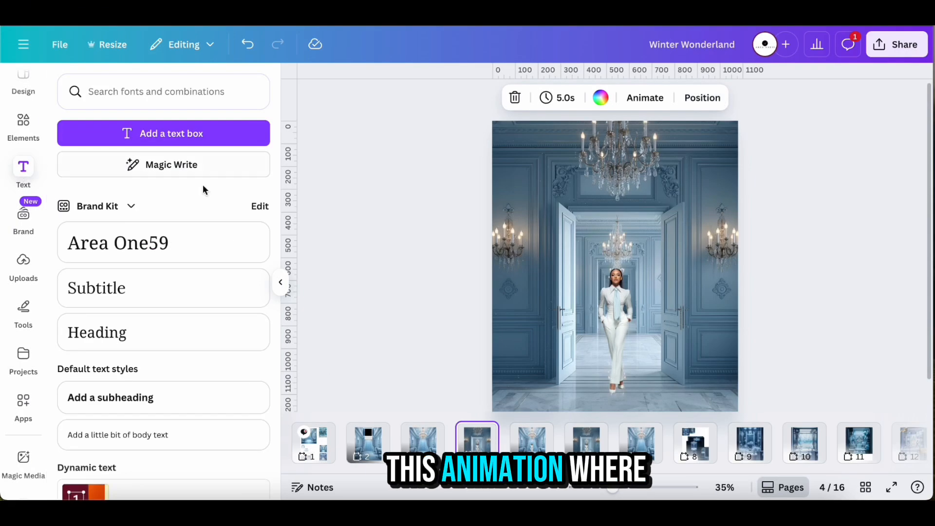
{"action": "left_click", "coordinate": [209, 134]}
{"action": "key", "text": "ctrl+v"}
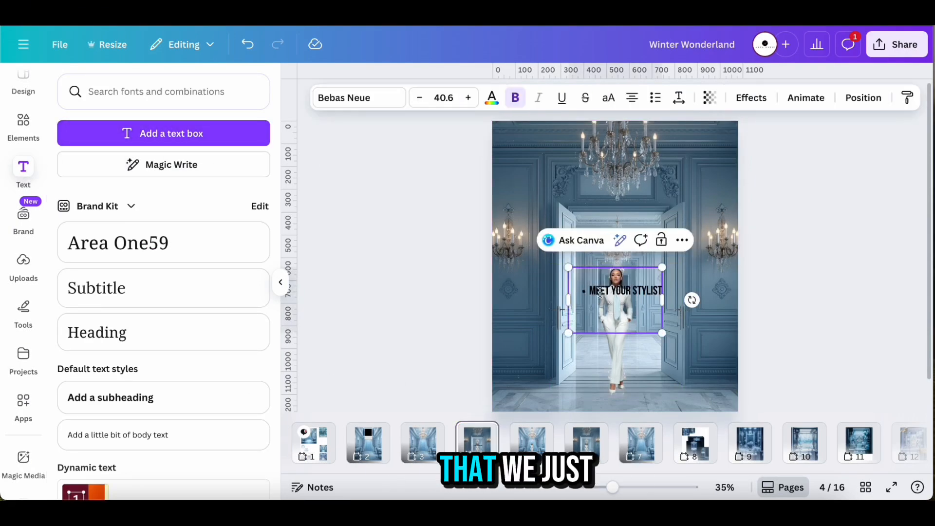
{"action": "key", "text": "BackSpace"}
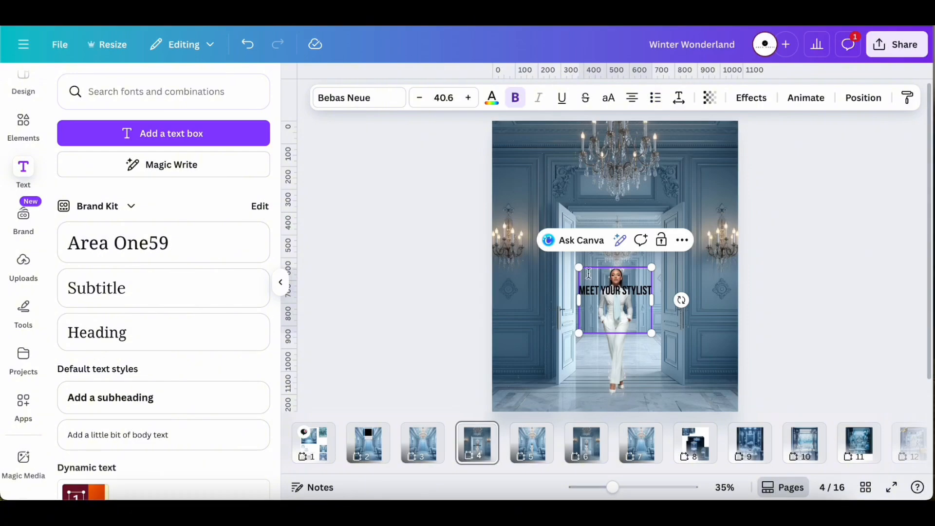
Copy the "MEET YOUR STYLIST" text box from page 4 and paste it onto page 5.
{"action": "right_click", "coordinate": [631, 293]}
{"action": "left_click", "coordinate": [676, 115]}
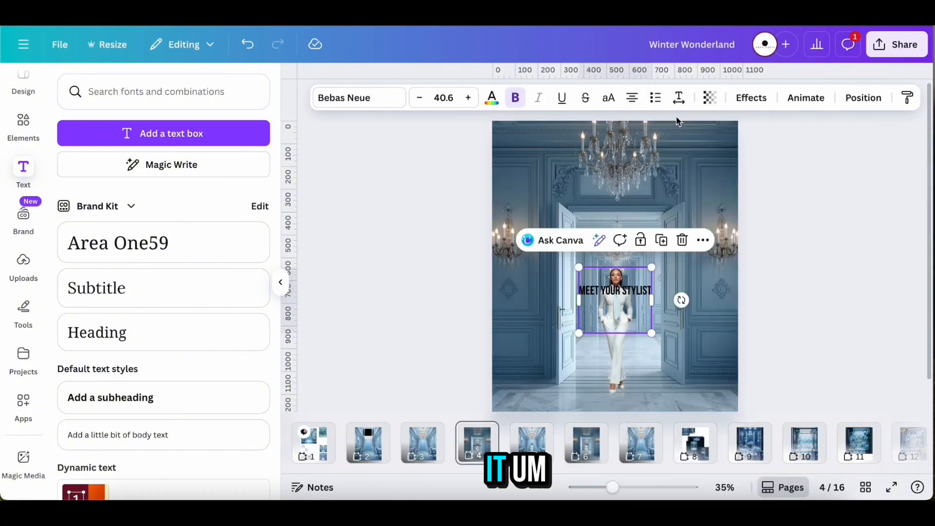
{"action": "left_click", "coordinate": [535, 445]}
{"action": "right_click", "coordinate": [648, 317]}
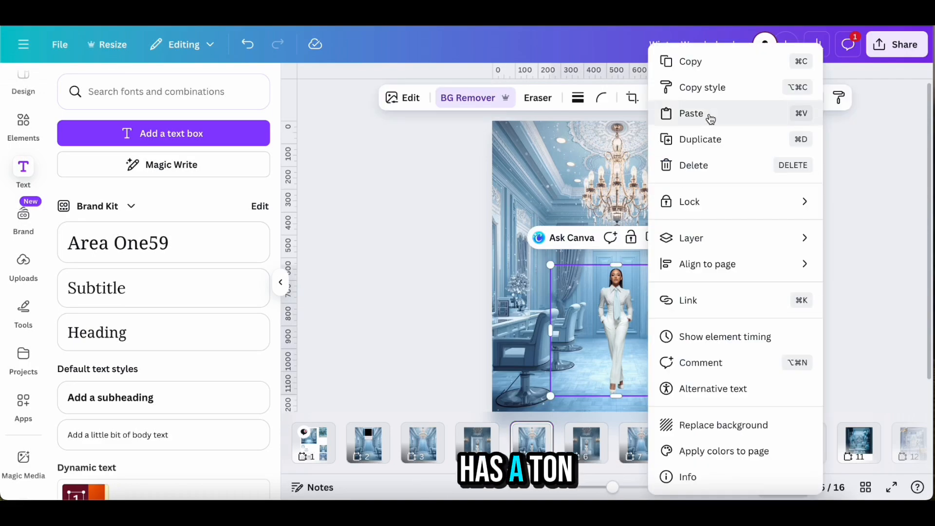
{"action": "left_click", "coordinate": [706, 116]}
Apply the Outline text effect to the page 5 heading, with an outline color sampled from the salon image.
{"action": "left_click", "coordinate": [360, 98]}
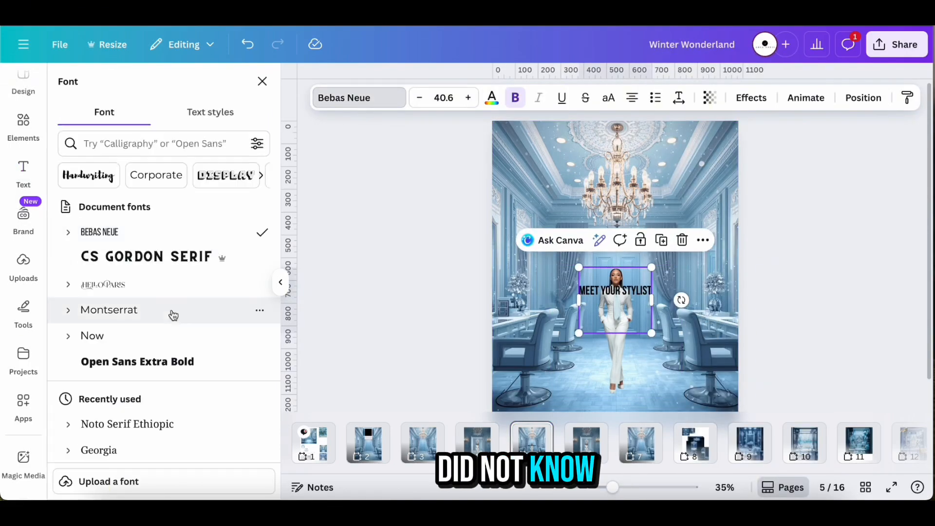
{"action": "left_click", "coordinate": [745, 98]}
{"action": "left_click", "coordinate": [227, 285]}
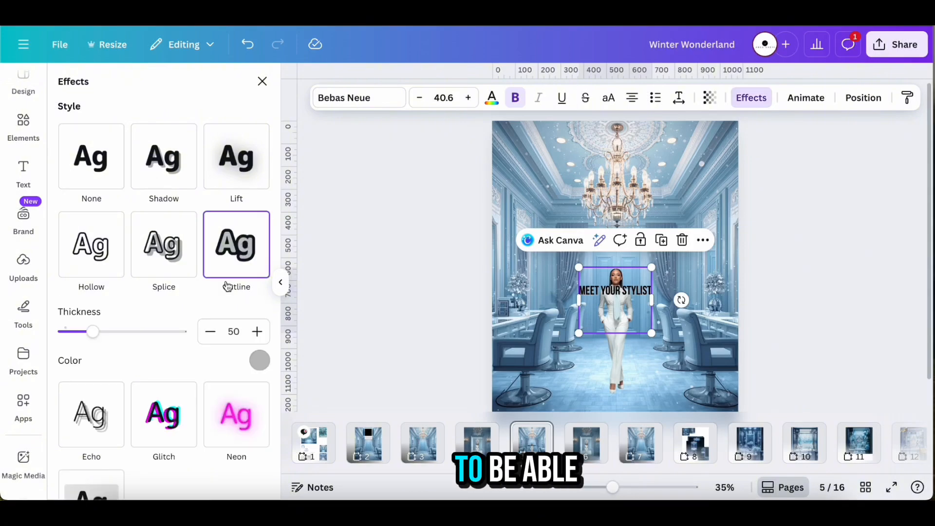
{"action": "left_click", "coordinate": [259, 360]}
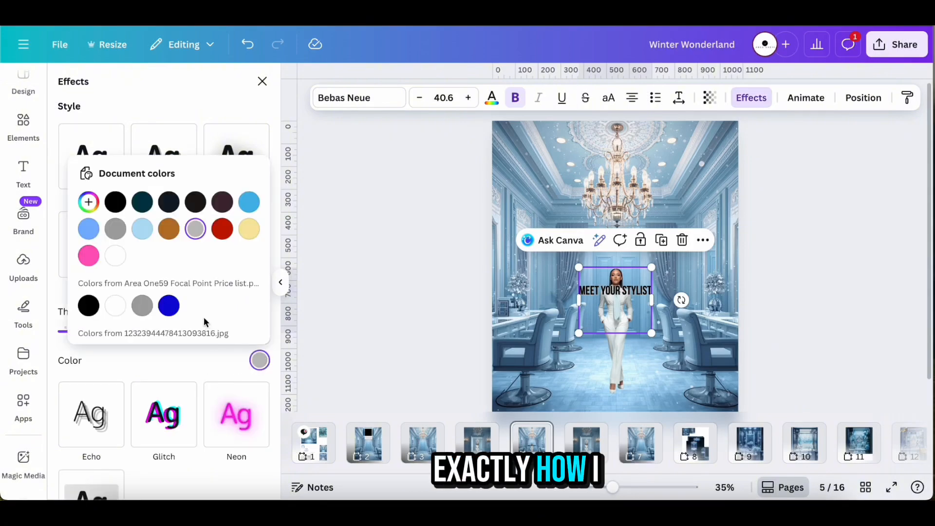
{"action": "left_click", "coordinate": [90, 204]}
{"action": "left_click", "coordinate": [257, 339]}
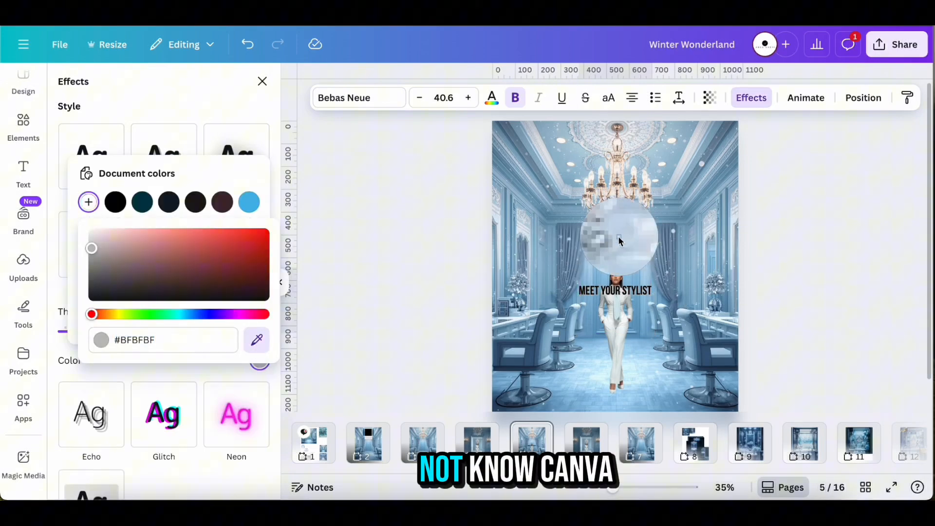
{"action": "left_click", "coordinate": [606, 266]}
Fill the heading text with the dark blue gradient from the document colors.
{"action": "left_click", "coordinate": [492, 97]}
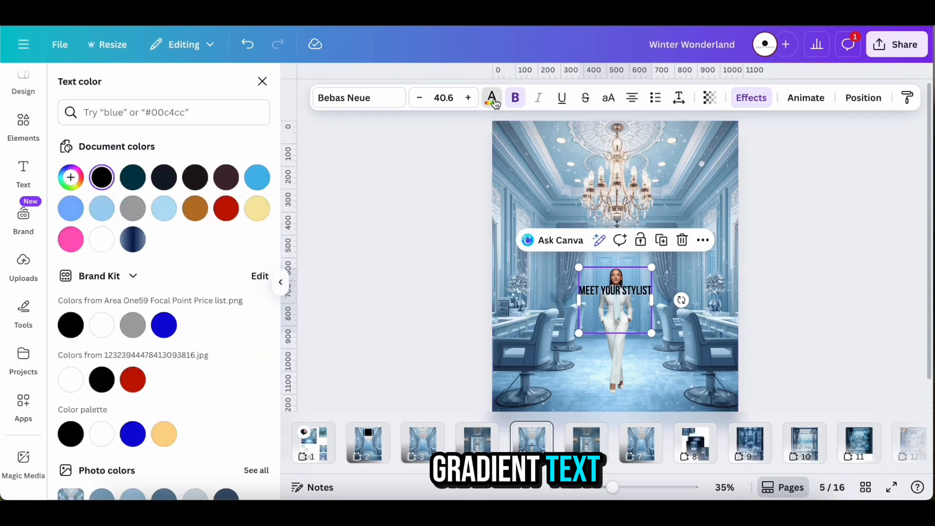
{"action": "left_click", "coordinate": [132, 239]}
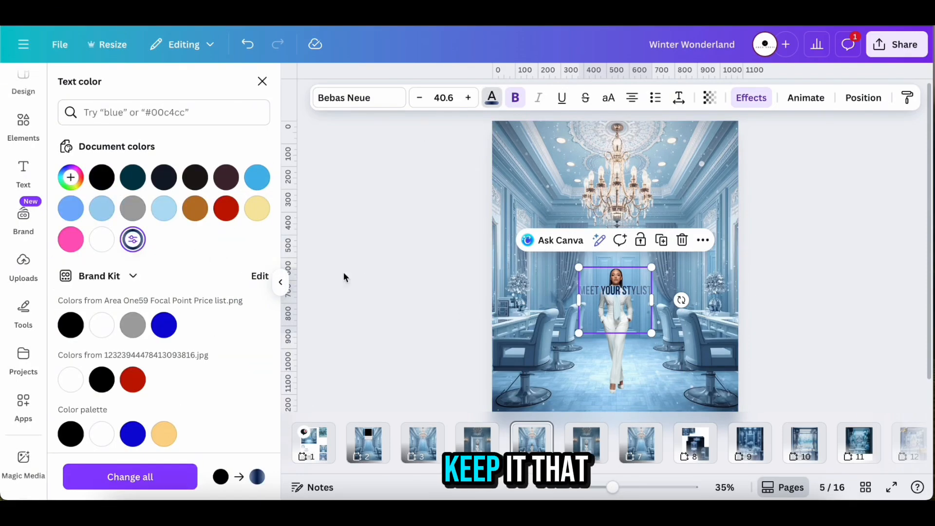
{"action": "left_click", "coordinate": [132, 239]}
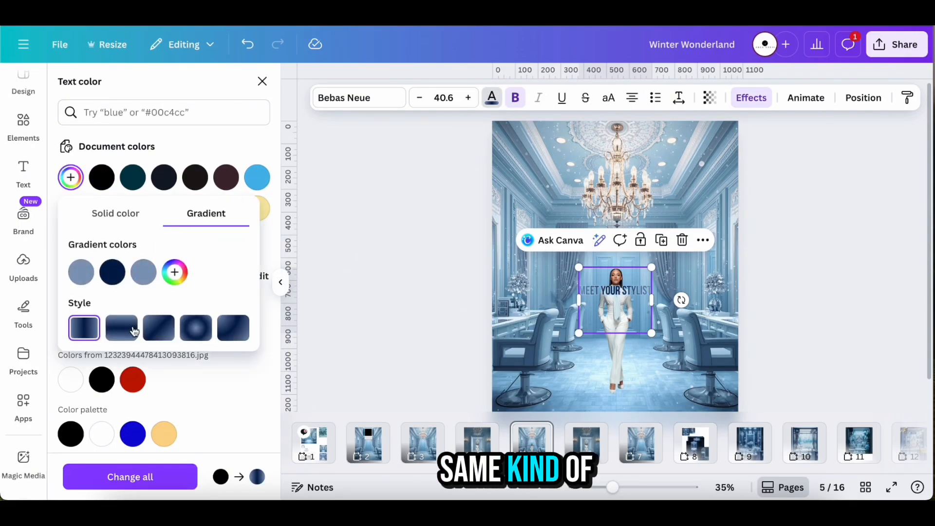
{"action": "left_click", "coordinate": [251, 396]}
Enlarge the "MEET YOUR STYLIST" heading to a font size of about 91, spanning across the woman.
{"action": "left_click", "coordinate": [674, 274]}
{"action": "left_click", "coordinate": [624, 291]}
{"action": "left_click_drag", "start_coordinate": [578, 268], "coordinate": [531, 224]}
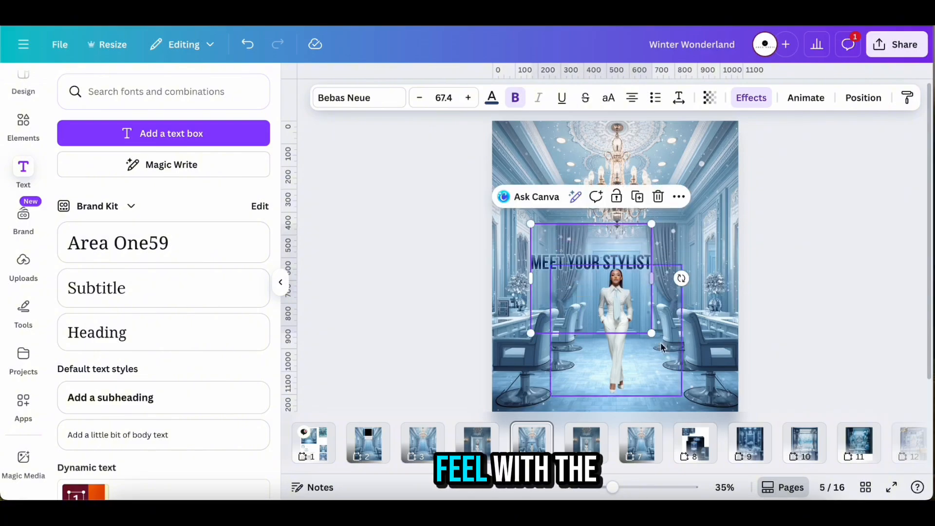
{"action": "left_click_drag", "start_coordinate": [652, 333], "coordinate": [693, 370]}
Change the heading's outline color to white.
{"action": "left_click", "coordinate": [741, 95]}
{"action": "left_click", "coordinate": [260, 360]}
{"action": "left_click", "coordinate": [118, 307]}
{"action": "left_click", "coordinate": [716, 244]}
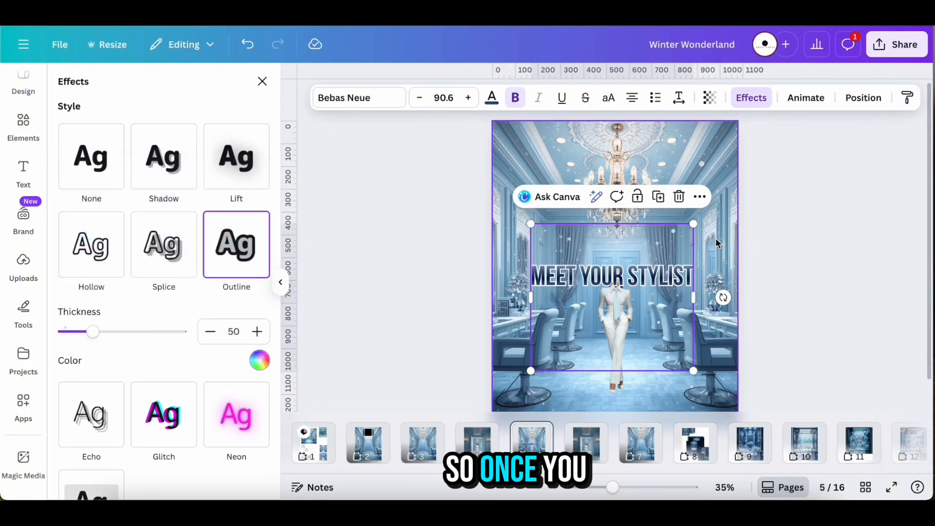
Try the Hello Paris font on the word "STYLIST" in the page 5 heading.
{"action": "left_click", "coordinate": [650, 283]}
{"action": "double_click", "coordinate": [632, 286]}
{"action": "left_click", "coordinate": [364, 99]}
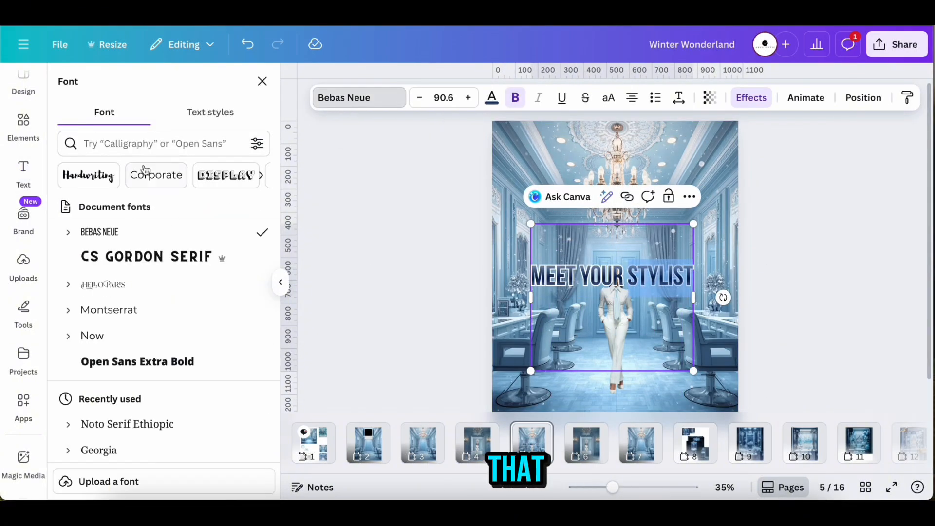
{"action": "left_click", "coordinate": [112, 284]}
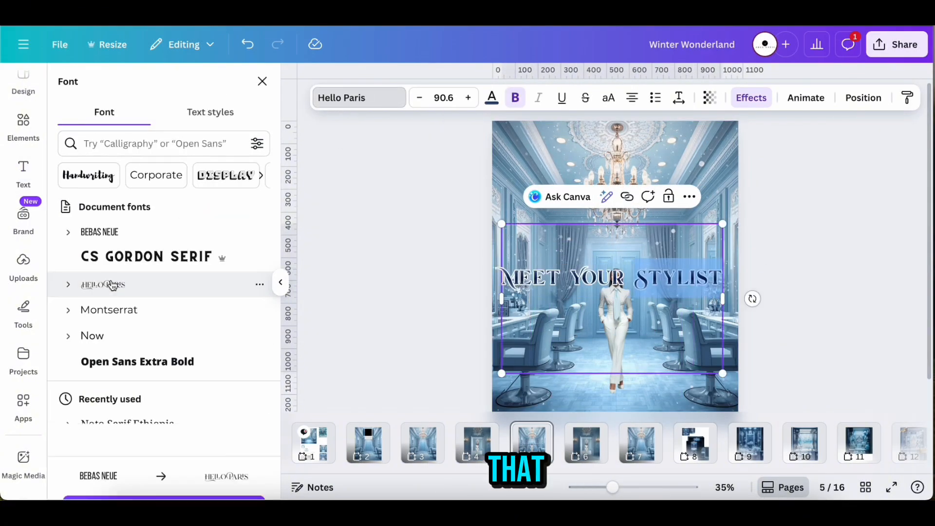
{"action": "left_click", "coordinate": [249, 44]}
{"action": "left_click", "coordinate": [646, 390]}
Duplicate the "MEET YOUR STYLIST" heading, place the copy lower over the woman and trim its text to "STYLIST".
{"action": "left_click", "coordinate": [652, 275]}
{"action": "left_click", "coordinate": [658, 200]}
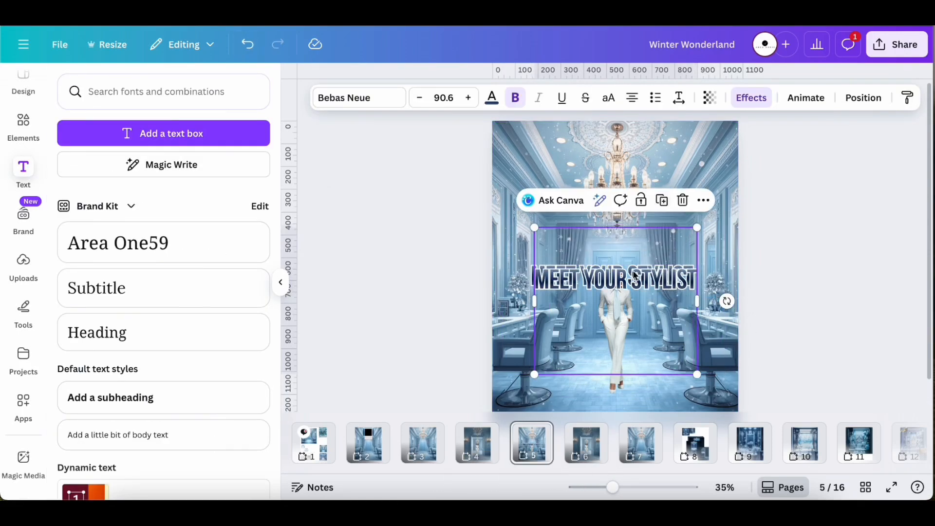
{"action": "left_click_drag", "start_coordinate": [635, 275], "coordinate": [632, 323]}
{"action": "left_click", "coordinate": [632, 322]}
{"action": "key", "text": "BackSpace"}
{"action": "key", "text": "BackSpace"}
{"action": "key", "text": "BackSpace"}
{"action": "key", "text": "BackSpace"}
{"action": "key", "text": "BackSpace"}
{"action": "key", "text": "BackSpace"}
{"action": "key", "text": "BackSpace"}
{"action": "key", "text": "BackSpace"}
{"action": "key", "text": "BackSpace"}
{"action": "key", "text": "BackSpace"}
{"action": "key", "text": "BackSpace"}
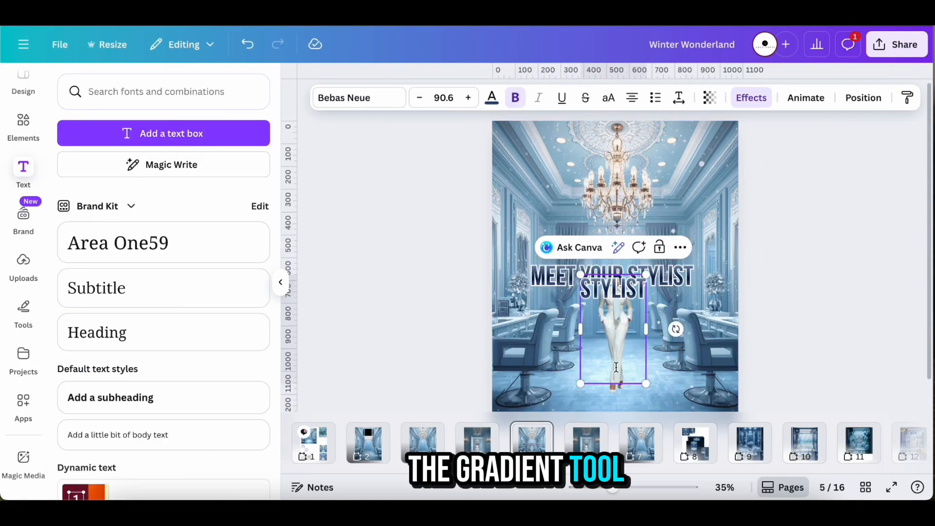
{"action": "key", "text": "BackSpace"}
{"action": "key", "text": "BackSpace"}
{"action": "key", "text": "BackSpace"}
{"action": "key", "text": "BackSpace"}
{"action": "type", "text": "T"}
Search the fonts for "script" and apply Eyesome Script to the separate "STYLIST" text.
{"action": "double_click", "coordinate": [612, 288]}
{"action": "left_click", "coordinate": [359, 97]}
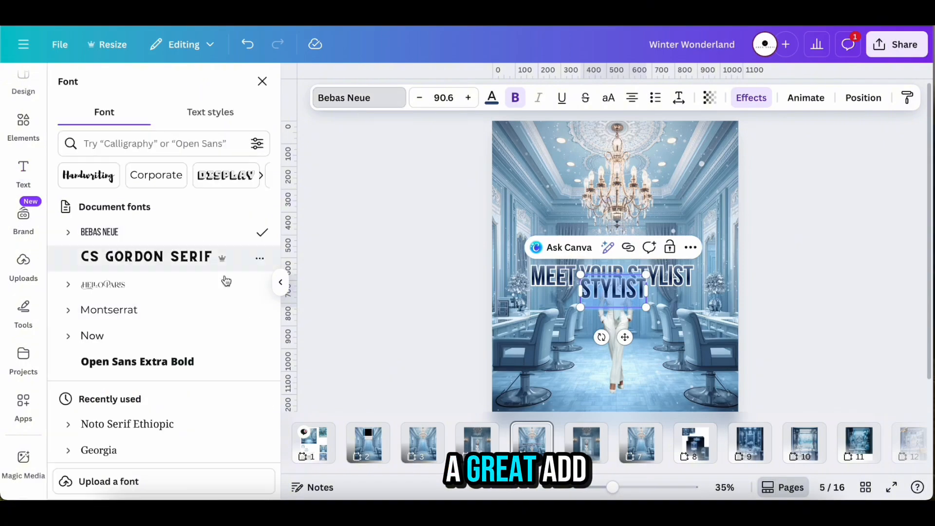
{"action": "scroll", "coordinate": [225, 281], "scroll_direction": "down", "scroll_amount": 5}
{"action": "left_click", "coordinate": [151, 243]}
{"action": "left_click", "coordinate": [160, 144]}
{"action": "type", "text": "sc"}
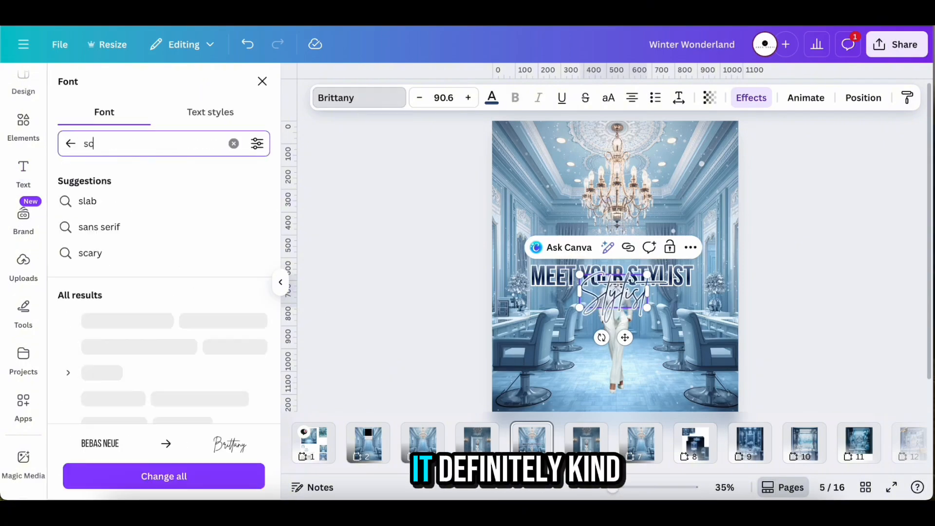
{"action": "type", "text": "ript"}
{"action": "scroll", "coordinate": [126, 360], "scroll_direction": "down", "scroll_amount": 5}
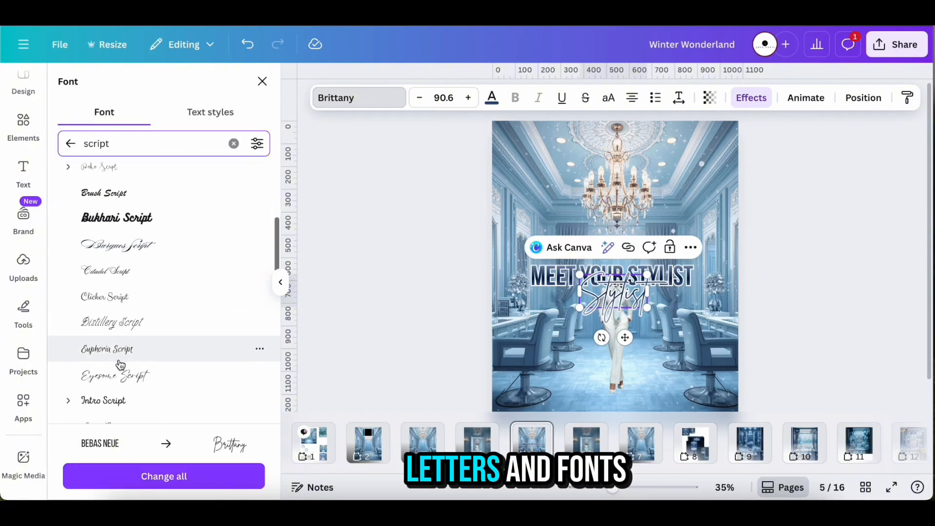
{"action": "scroll", "coordinate": [121, 365], "scroll_direction": "down", "scroll_amount": 1}
{"action": "left_click", "coordinate": [117, 326]}
Move the script "Stylist" text aside and delete "STYLIST" from the main heading, leaving "MEET YOUR".
{"action": "left_click", "coordinate": [575, 312]}
{"action": "left_click_drag", "start_coordinate": [626, 292], "coordinate": [658, 332]}
{"action": "left_click", "coordinate": [638, 267]}
{"action": "left_click_drag", "start_coordinate": [639, 277], "coordinate": [696, 280]}
{"action": "key", "text": "BackSpace"}
{"action": "key", "text": "BackSpace"}
Place the script "Stylist" over the lower edge of "MEET YOUR", at about X 379 px and Y 675 px, and shrink it slightly.
{"action": "left_click", "coordinate": [665, 334]}
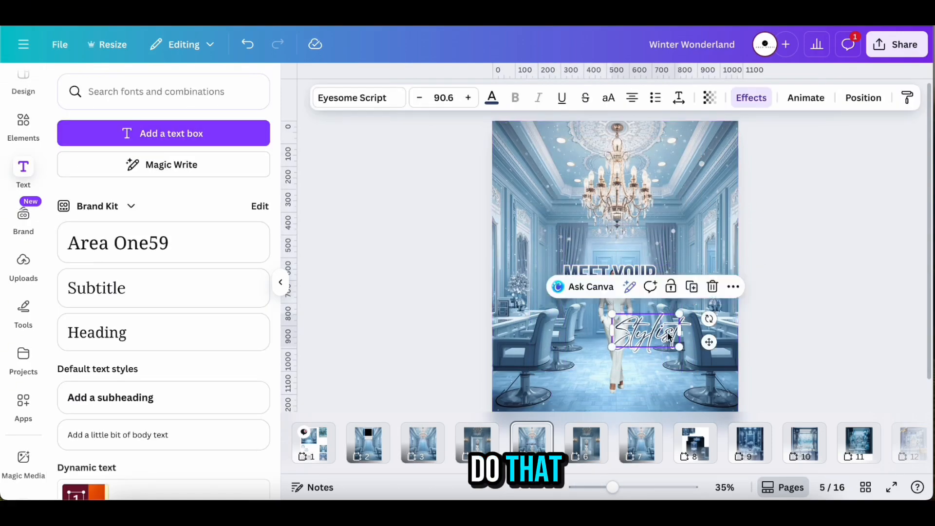
{"action": "left_click_drag", "start_coordinate": [664, 334], "coordinate": [632, 295]}
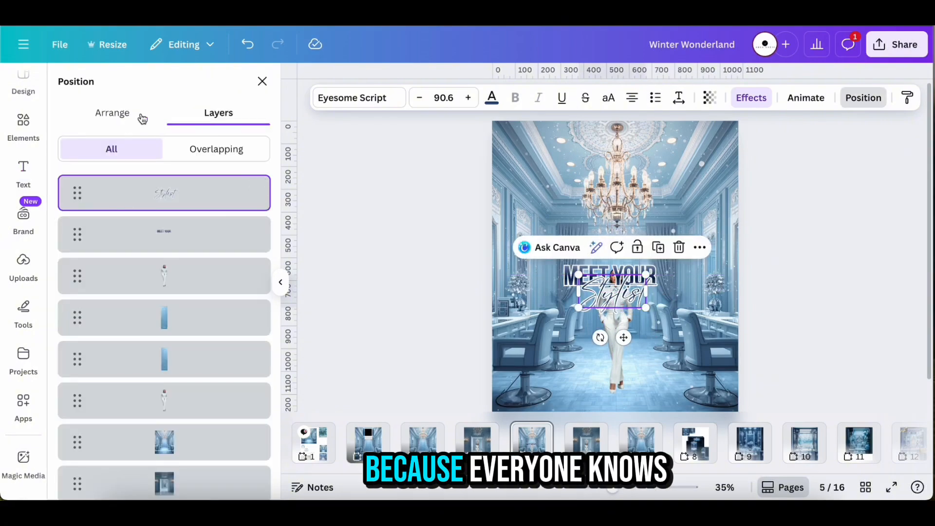
{"action": "left_click", "coordinate": [142, 119]}
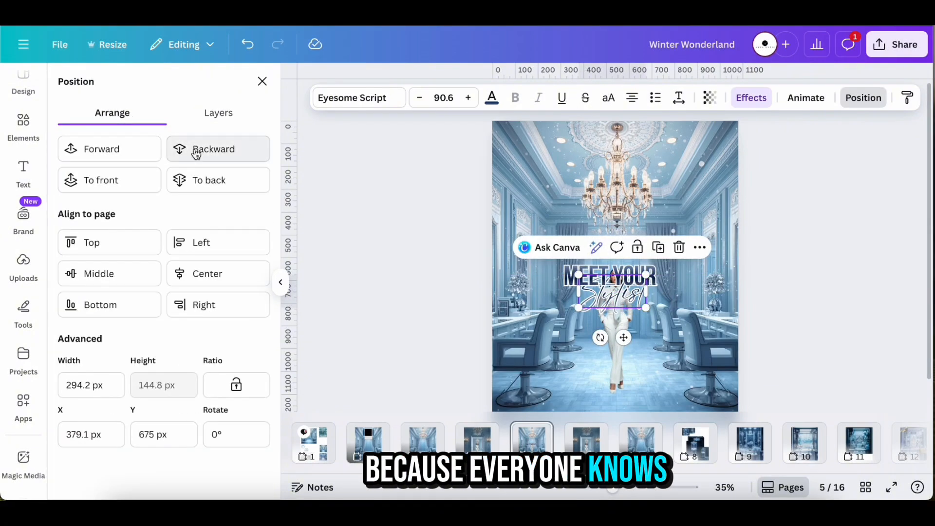
{"action": "left_click_drag", "start_coordinate": [646, 275], "coordinate": [639, 282]}
Remove the empty lines from the "MEET YOUR" text so its box fits the single line.
{"action": "left_click", "coordinate": [621, 331]}
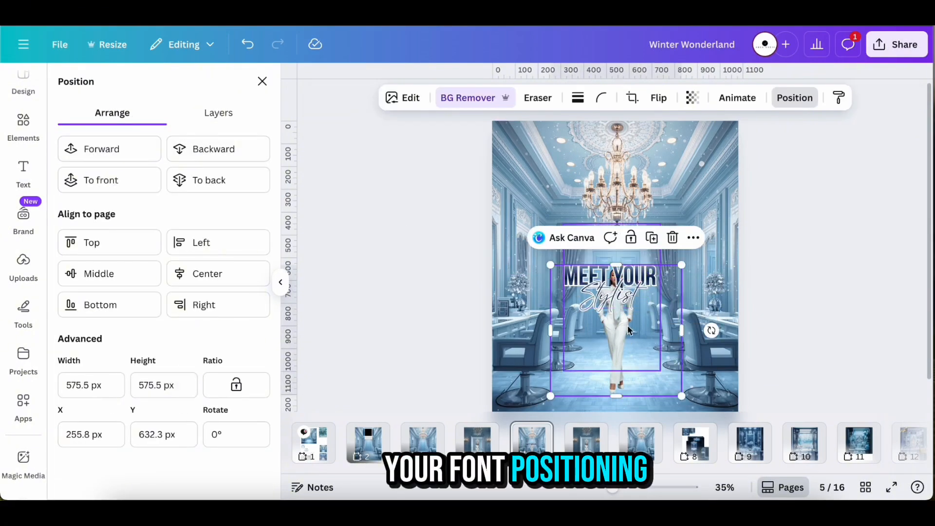
{"action": "left_click", "coordinate": [616, 297]}
{"action": "left_click", "coordinate": [623, 339], "text": "shift"}
{"action": "left_click", "coordinate": [623, 339]}
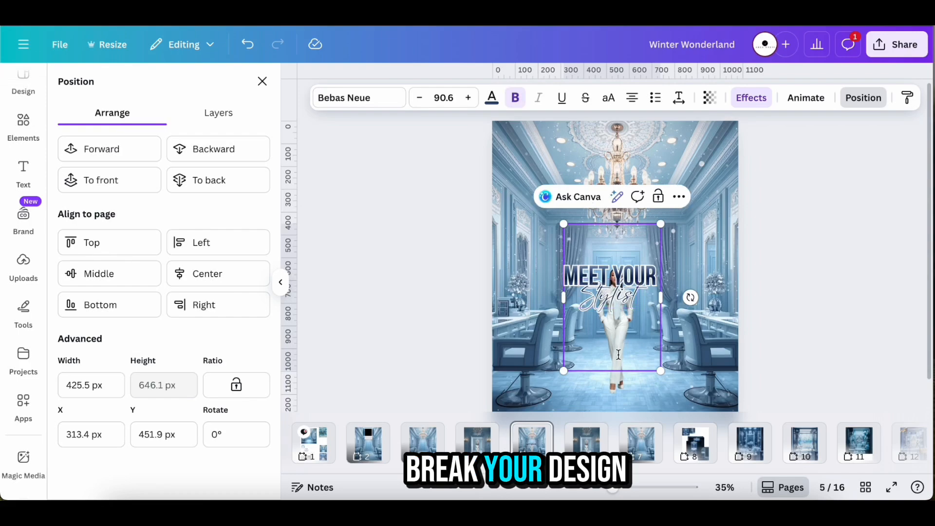
{"action": "key", "text": "BackSpace"}
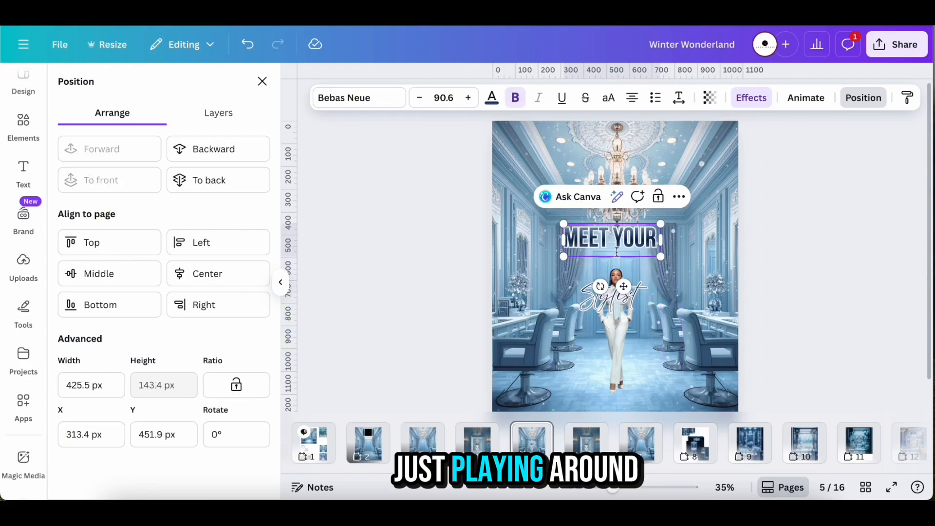
Nudge "MEET YOUR" into place above the woman and slightly enlarge it together with the script "Stylist" text.
{"action": "left_click", "coordinate": [574, 263]}
{"action": "mouse_move", "coordinate": [627, 243]}
{"action": "left_mouse_down"}
{"action": "mouse_move", "coordinate": [628, 280]}
{"action": "mouse_move", "coordinate": [611, 252]}
{"action": "mouse_move", "coordinate": [618, 242]}
{"action": "left_mouse_up"}
{"action": "left_click", "coordinate": [599, 302], "text": "shift"}
{"action": "left_click_drag", "start_coordinate": [572, 218], "coordinate": [563, 214]}
{"action": "left_click_drag", "start_coordinate": [668, 214], "coordinate": [673, 212]}
{"action": "left_click", "coordinate": [703, 296]}
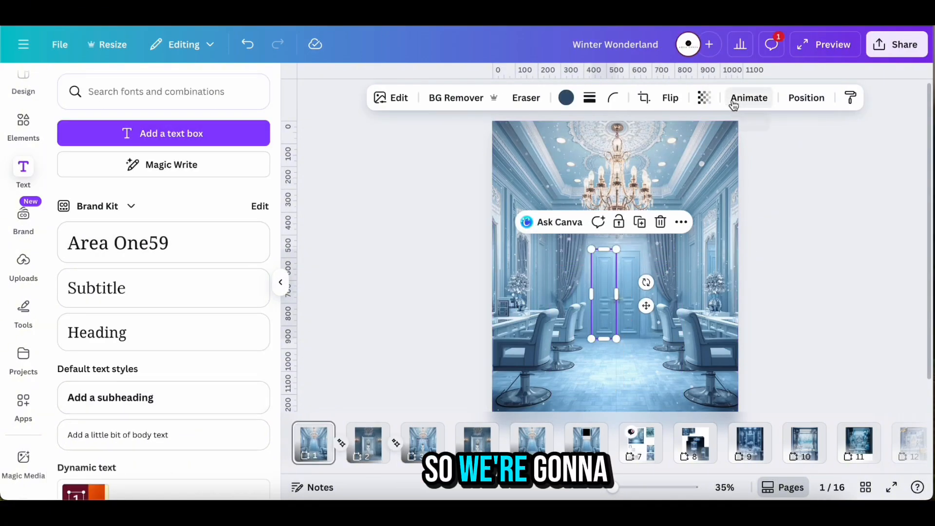
Browse the photo and page animation styles available for the door on page 1.
{"action": "left_click", "coordinate": [749, 98]}
{"action": "scroll", "coordinate": [164, 349], "scroll_direction": "down", "scroll_amount": 10}
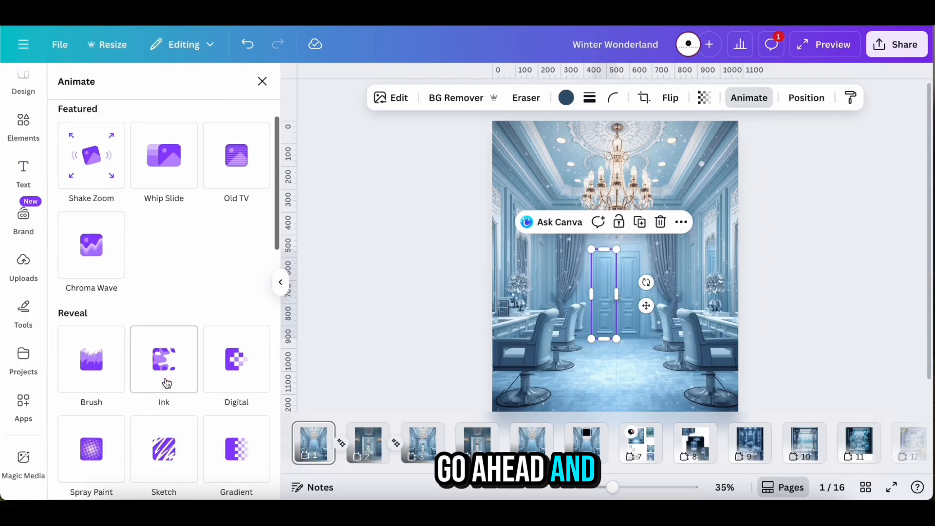
{"action": "scroll", "coordinate": [168, 382], "scroll_direction": "down", "scroll_amount": 3}
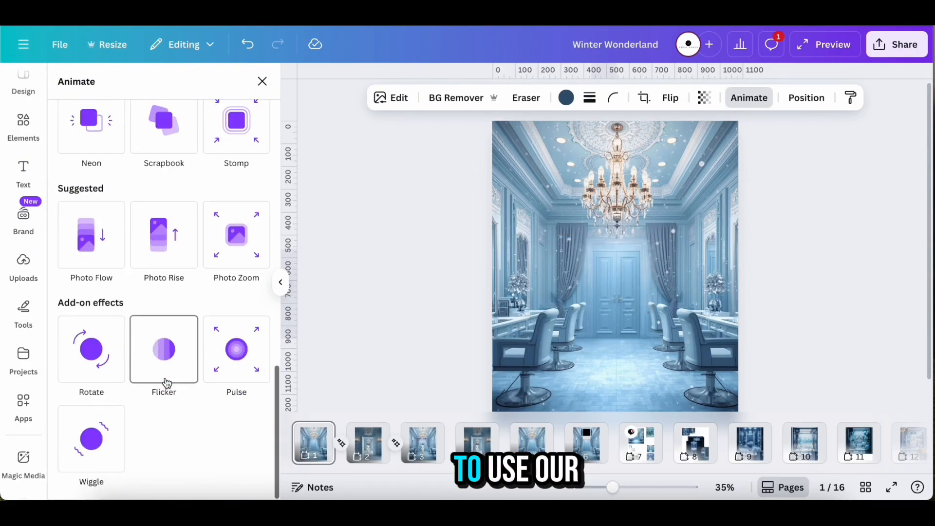
{"action": "scroll", "coordinate": [167, 380], "scroll_direction": "up", "scroll_amount": 15}
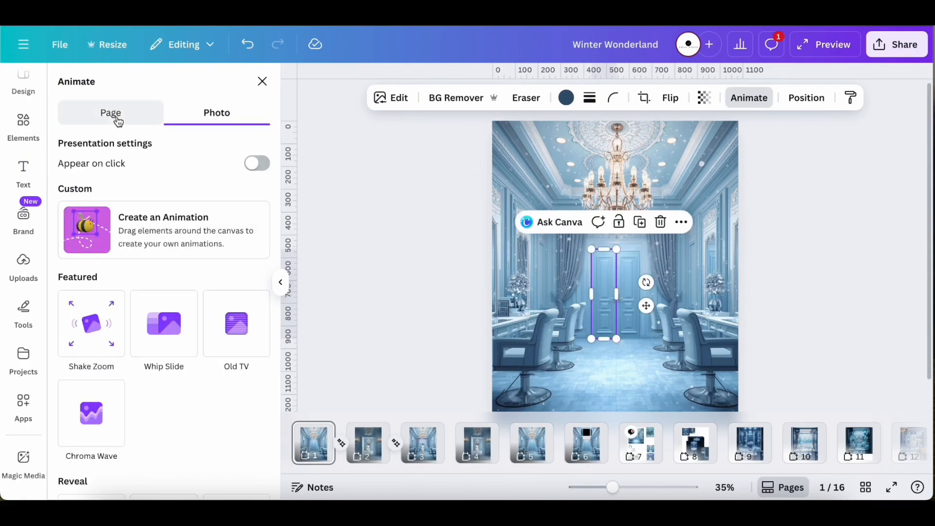
{"action": "left_click", "coordinate": [111, 113]}
{"action": "scroll", "coordinate": [191, 188], "scroll_direction": "down", "scroll_amount": 8}
{"action": "scroll", "coordinate": [191, 188], "scroll_direction": "up", "scroll_amount": 8}
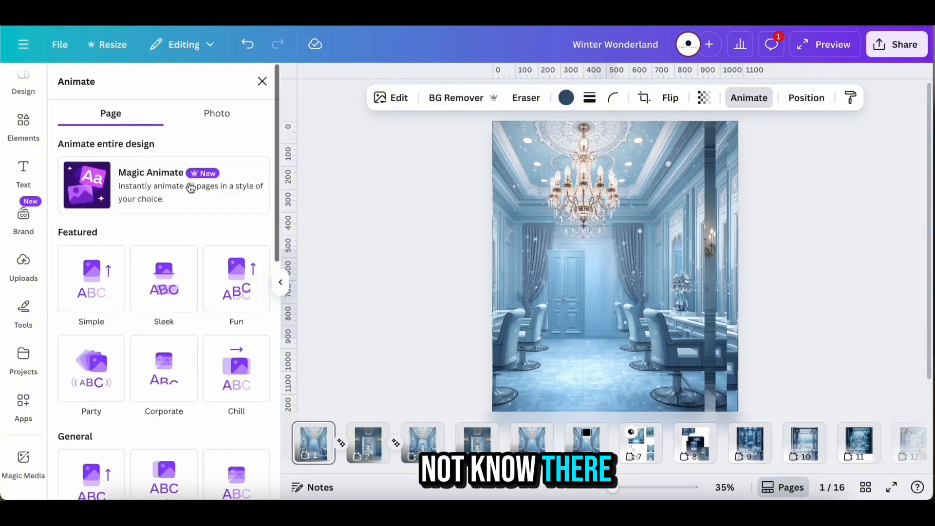
Create a custom animation for the page 1 doors, drawing a short sideways path on the right door.
{"action": "left_click", "coordinate": [217, 113]}
{"action": "scroll", "coordinate": [119, 380], "scroll_direction": "down", "scroll_amount": 3}
{"action": "left_click", "coordinate": [146, 141]}
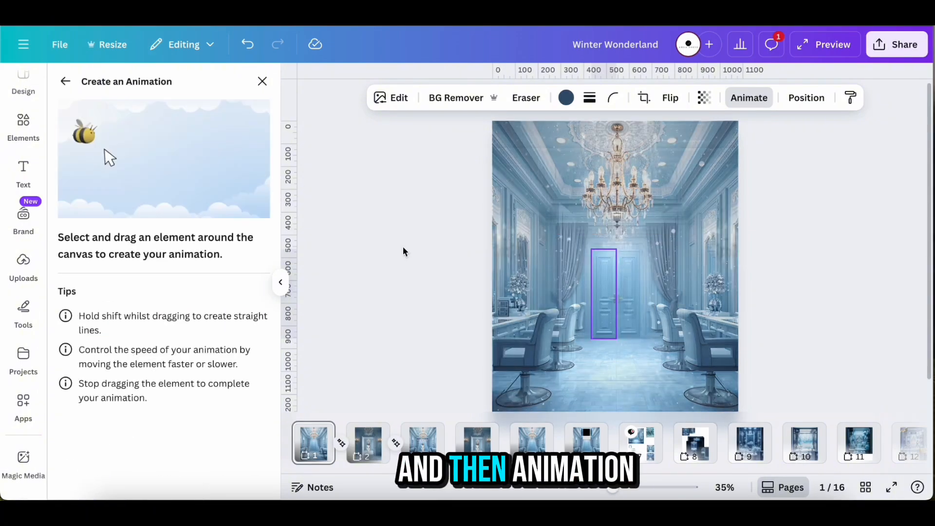
{"action": "mouse_move", "coordinate": [612, 298]}
{"action": "left_mouse_down"}
{"action": "mouse_move", "coordinate": [601, 303]}
{"action": "mouse_move", "coordinate": [637, 302]}
{"action": "left_mouse_up"}
{"action": "left_click", "coordinate": [627, 301]}
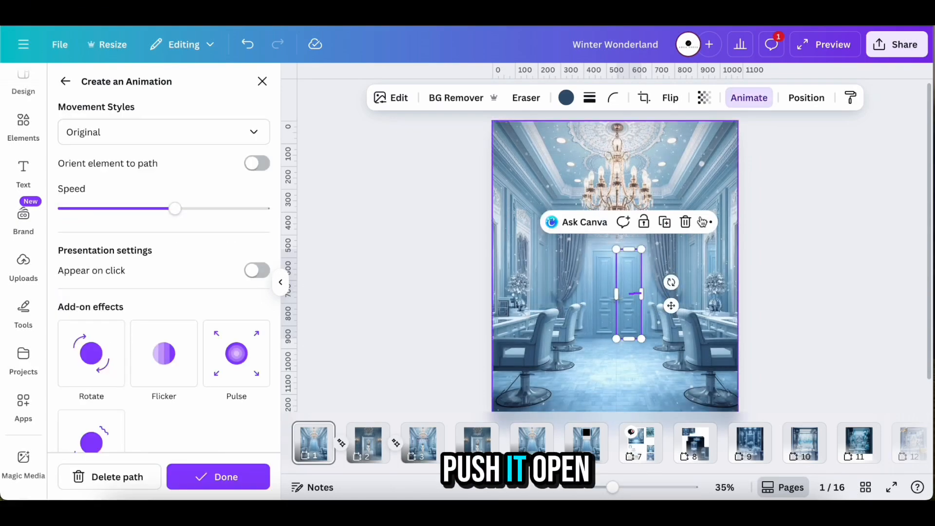
Increase the speed of the right door's custom animation.
{"action": "scroll", "coordinate": [178, 417], "scroll_direction": "down", "scroll_amount": 1}
{"action": "scroll", "coordinate": [177, 417], "scroll_direction": "down", "scroll_amount": 1}
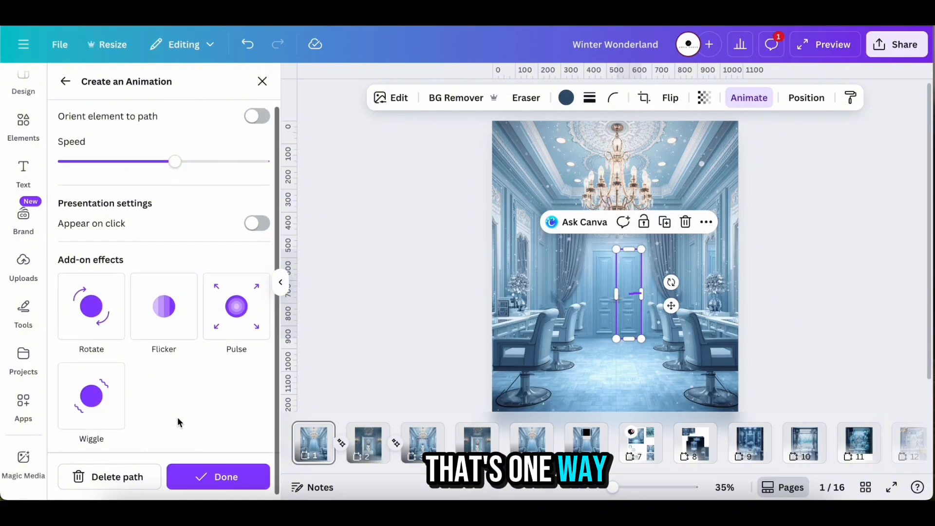
{"action": "scroll", "coordinate": [178, 416], "scroll_direction": "up", "scroll_amount": 2}
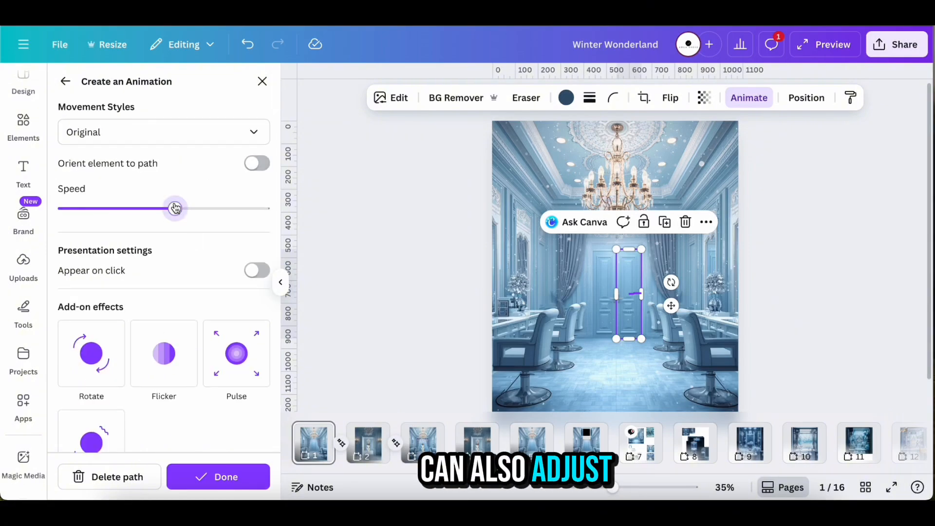
{"action": "left_click_drag", "start_coordinate": [174, 208], "coordinate": [146, 210]}
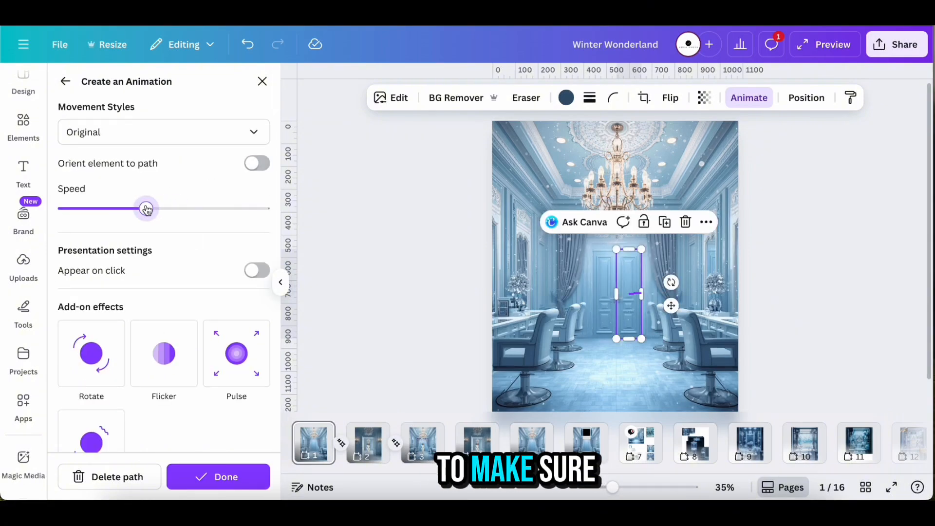
{"action": "left_click_drag", "start_coordinate": [136, 208], "coordinate": [243, 211]}
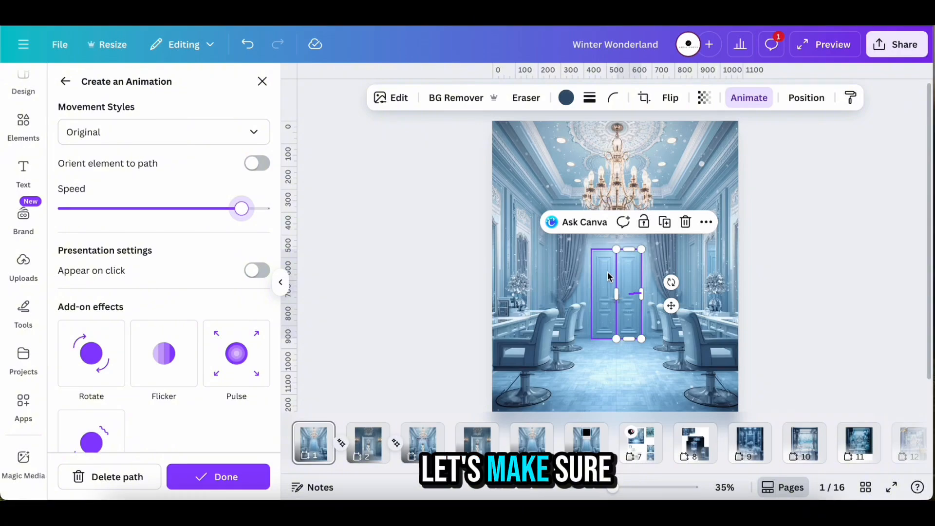
Detach the open-door hallway image from the page 2 background and enlarge it to the full page width of 1080 px.
{"action": "left_click", "coordinate": [375, 447]}
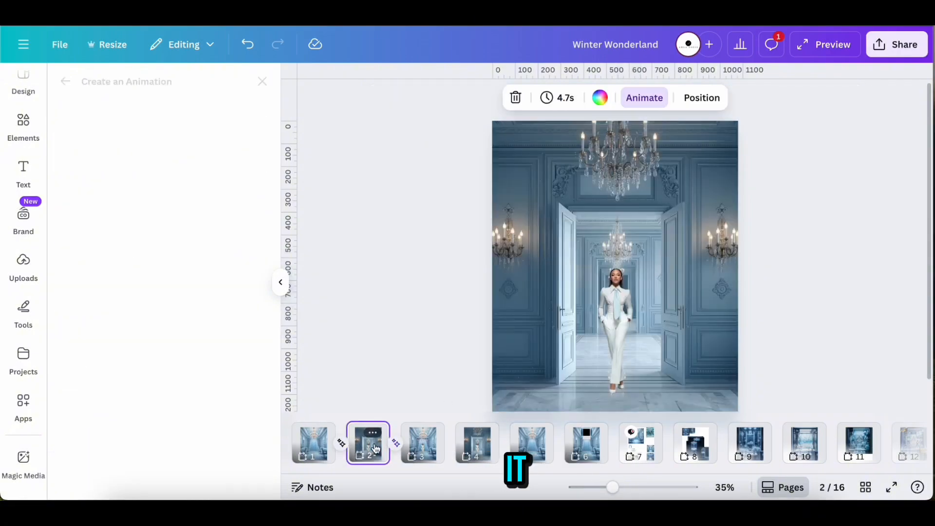
{"action": "left_click_drag", "start_coordinate": [463, 115], "coordinate": [748, 405]}
{"action": "left_click", "coordinate": [517, 286]}
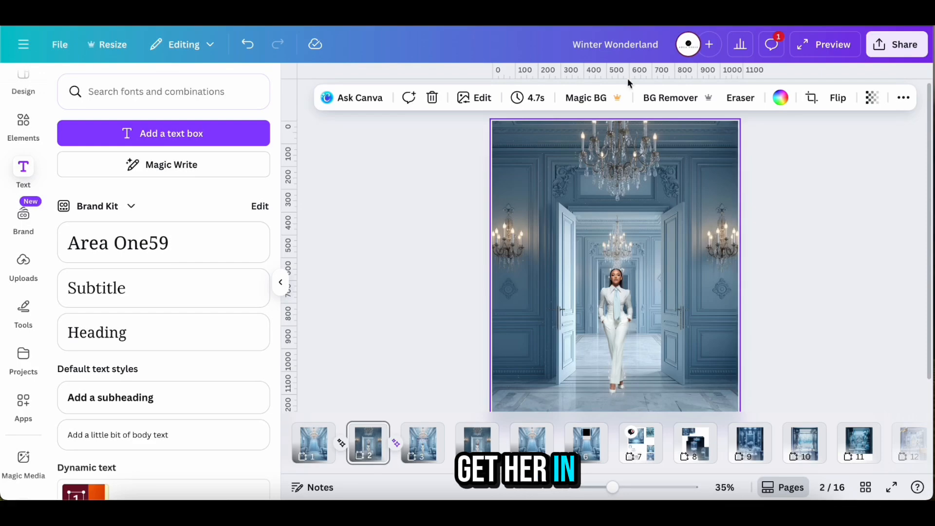
{"action": "right_click", "coordinate": [542, 243]}
{"action": "left_click", "coordinate": [591, 396]}
{"action": "left_click", "coordinate": [823, 96]}
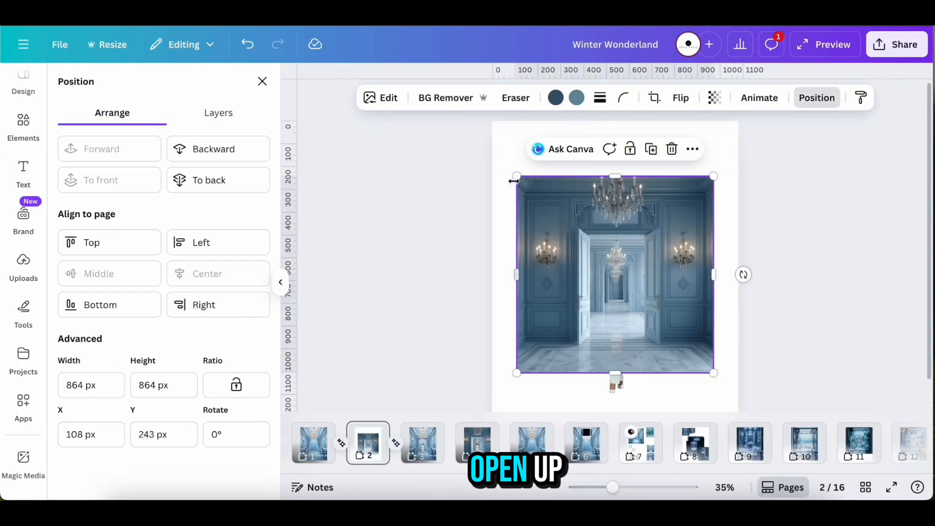
{"action": "left_click_drag", "start_coordinate": [514, 180], "coordinate": [492, 150]}
{"action": "left_click_drag", "start_coordinate": [714, 151], "coordinate": [738, 125]}
Send the hallway image behind the woman and move it lower on page 2.
{"action": "left_click", "coordinate": [212, 155]}
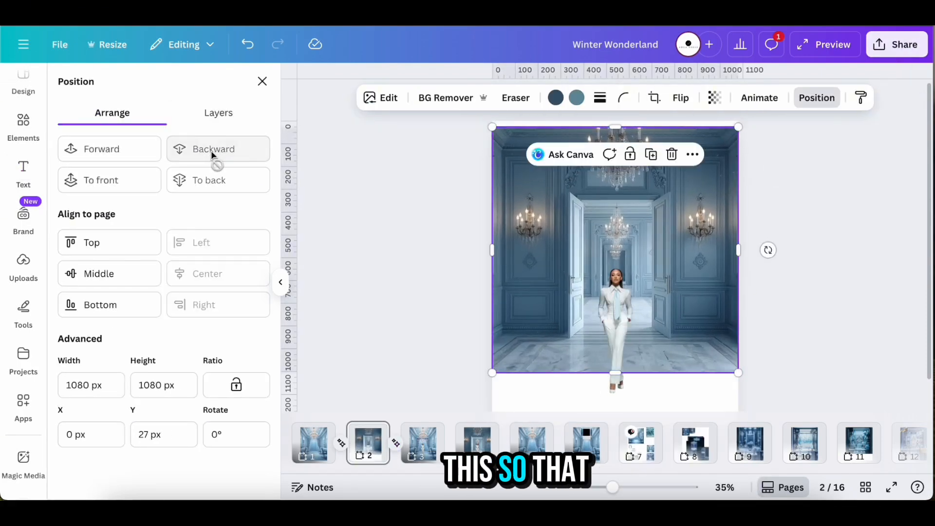
{"action": "left_click_drag", "start_coordinate": [618, 316], "coordinate": [617, 348]}
{"action": "key", "text": "t"}
Copy the hallway image together with the woman from page 2 and paste both onto page 1.
{"action": "left_click_drag", "start_coordinate": [632, 313], "coordinate": [673, 335]}
{"action": "right_click", "coordinate": [604, 341]}
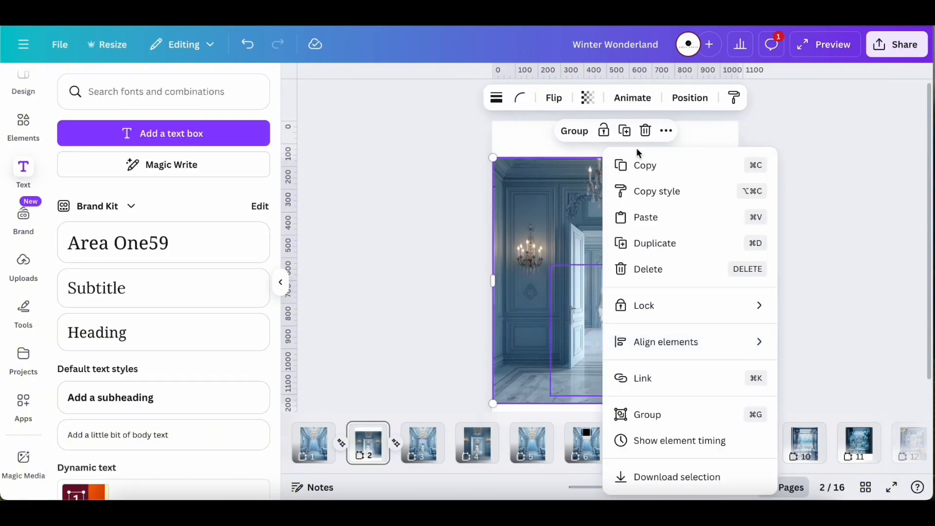
{"action": "left_click", "coordinate": [639, 164]}
{"action": "left_click", "coordinate": [319, 443]}
{"action": "right_click", "coordinate": [615, 321]}
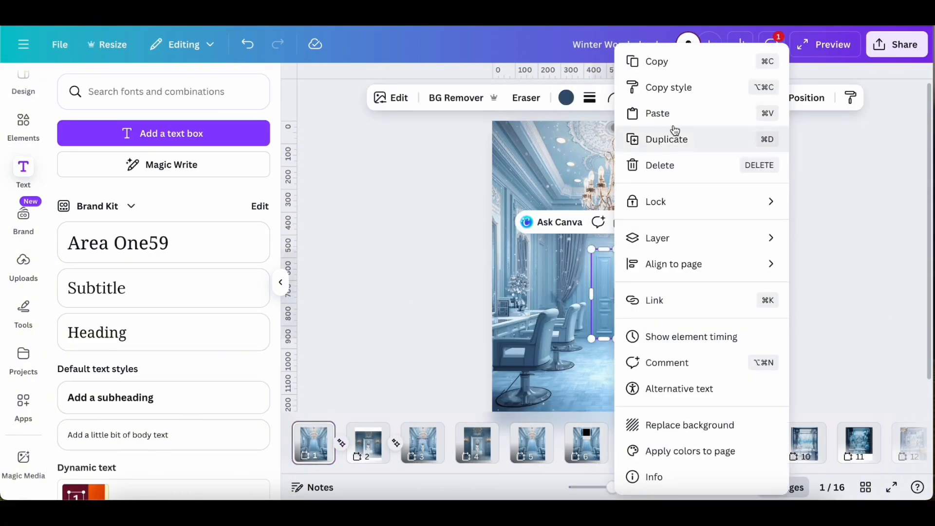
{"action": "left_click", "coordinate": [676, 117]}
Try narrowing the pasted hallway and woman images together on page 1.
{"action": "left_click_drag", "start_coordinate": [492, 280], "coordinate": [538, 281]}
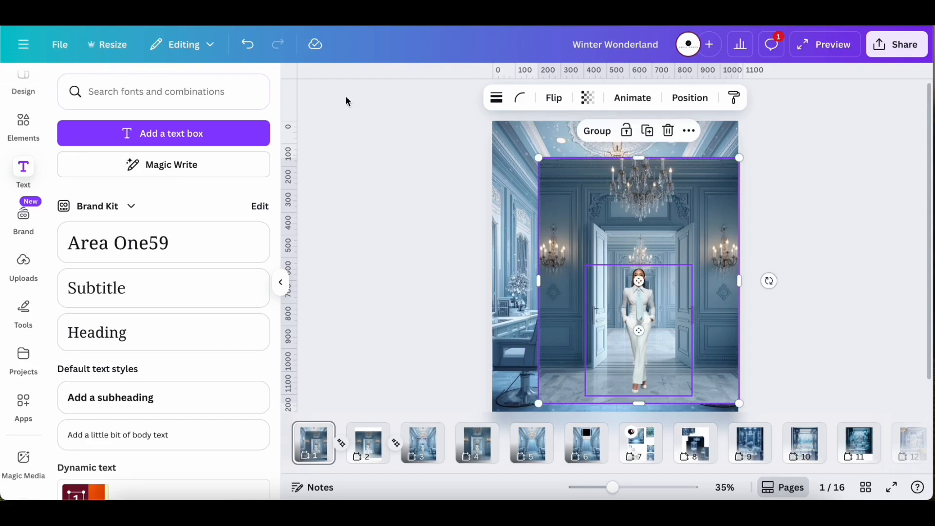
{"action": "left_click", "coordinate": [248, 44]}
{"action": "left_click", "coordinate": [787, 246]}
{"action": "left_click", "coordinate": [705, 235]}
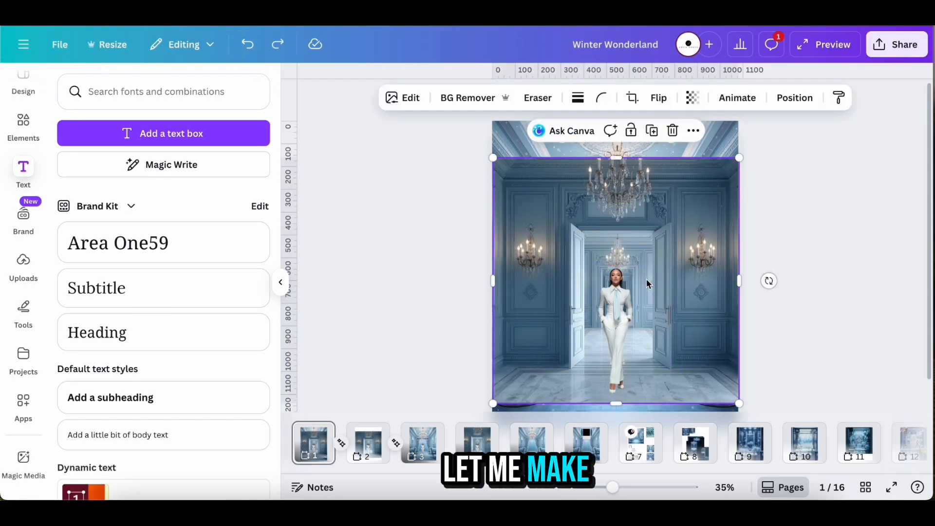
{"action": "left_click", "coordinate": [647, 280], "text": "shift"}
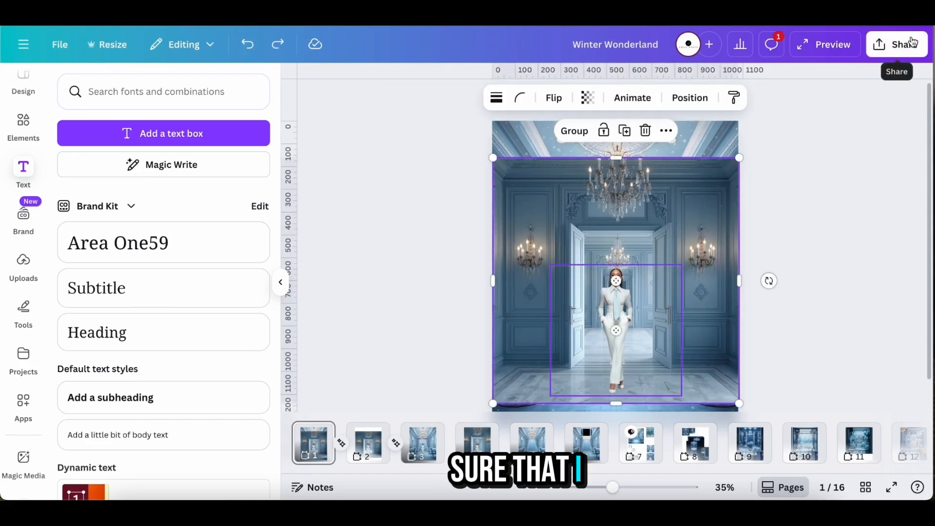
{"action": "left_click", "coordinate": [345, 444]}
{"action": "left_click", "coordinate": [897, 44]}
{"action": "left_click", "coordinate": [695, 310]}
{"action": "left_click", "coordinate": [712, 272]}
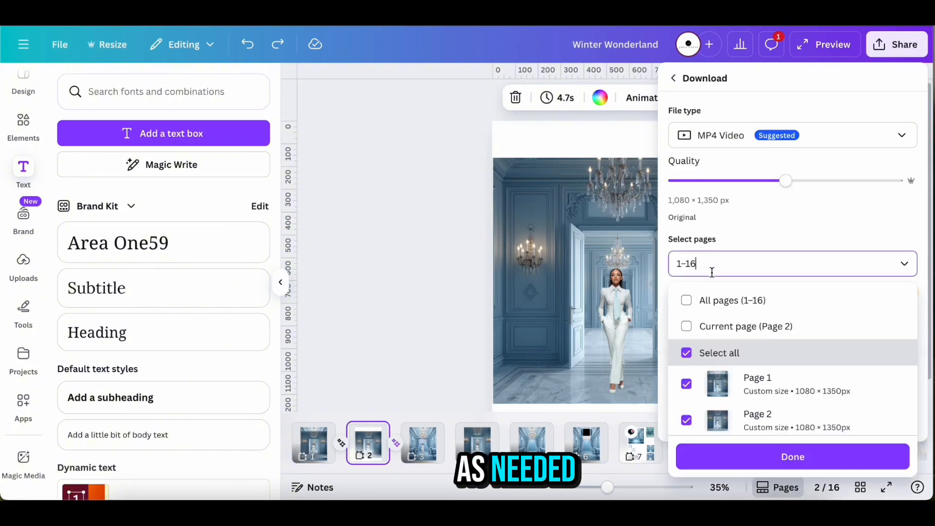
{"action": "key", "text": "BackSpace"}
{"action": "key", "text": "BackSpace"}
{"action": "key", "text": "BackSpace"}
{"action": "key", "text": "BackSpace"}
{"action": "left_click", "coordinate": [723, 132]}
{"action": "left_click", "coordinate": [704, 217]}
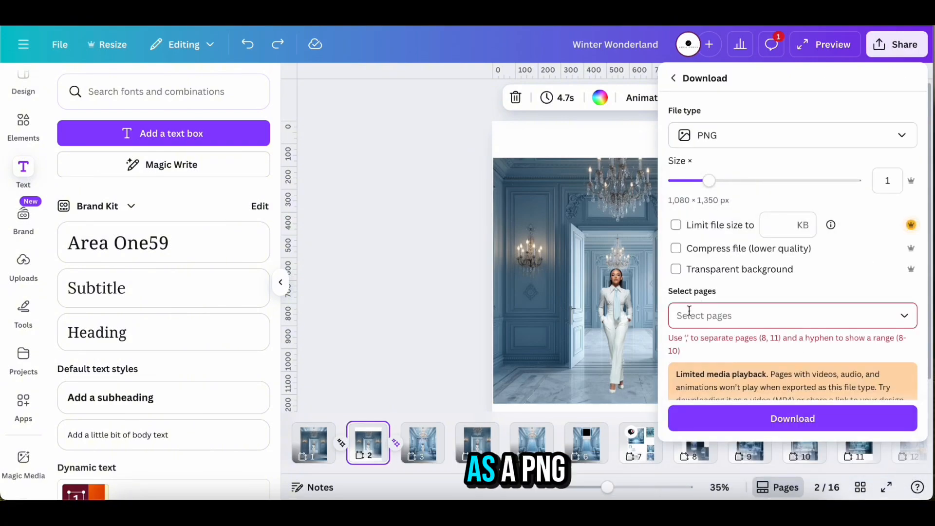
{"action": "left_click", "coordinate": [416, 295]}
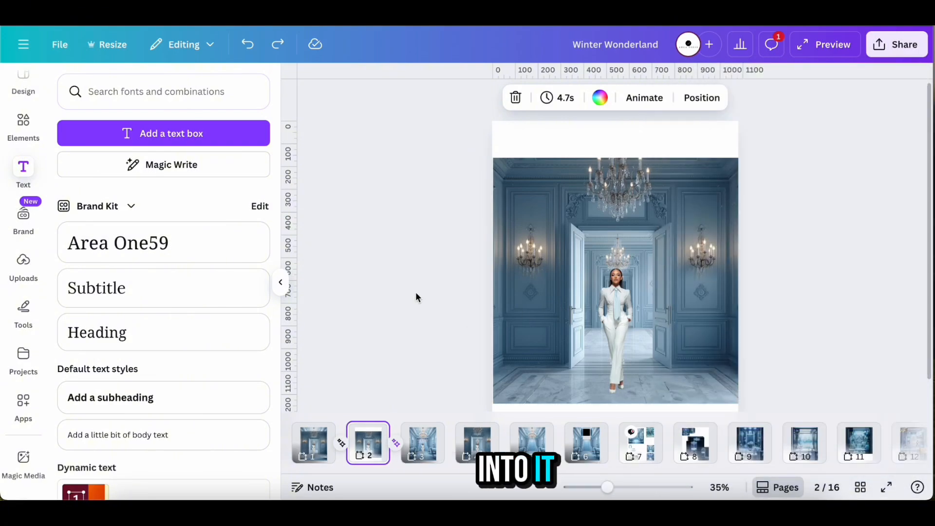
Download only page 2 of the design as a PNG image.
{"action": "left_click", "coordinate": [921, 61]}
{"action": "left_click", "coordinate": [693, 309]}
{"action": "left_click", "coordinate": [789, 267]}
{"action": "key", "text": "BackSpace"}
{"action": "key", "text": "BackSpace"}
{"action": "key", "text": "BackSpace"}
{"action": "key", "text": "BackSpace"}
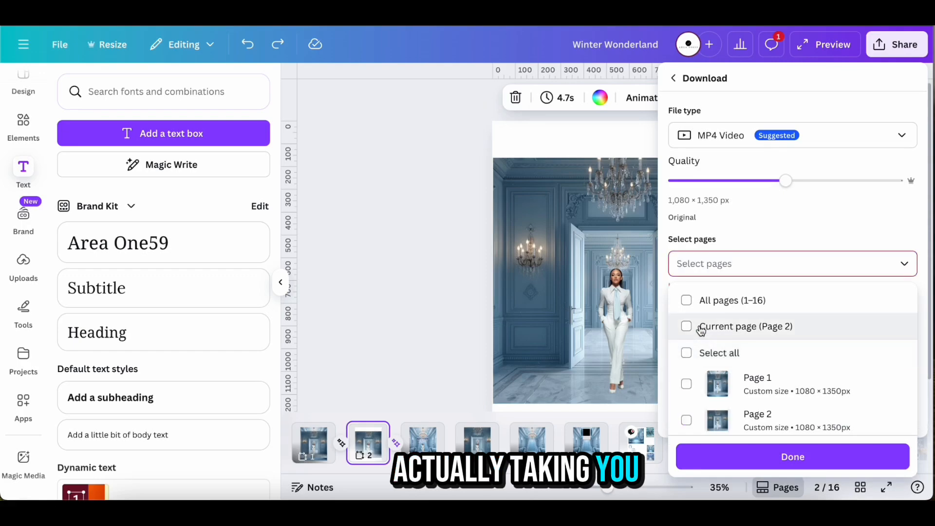
{"action": "left_click", "coordinate": [692, 326]}
{"action": "left_click", "coordinate": [735, 138]}
{"action": "left_click", "coordinate": [705, 217]}
{"action": "left_click", "coordinate": [728, 420]}
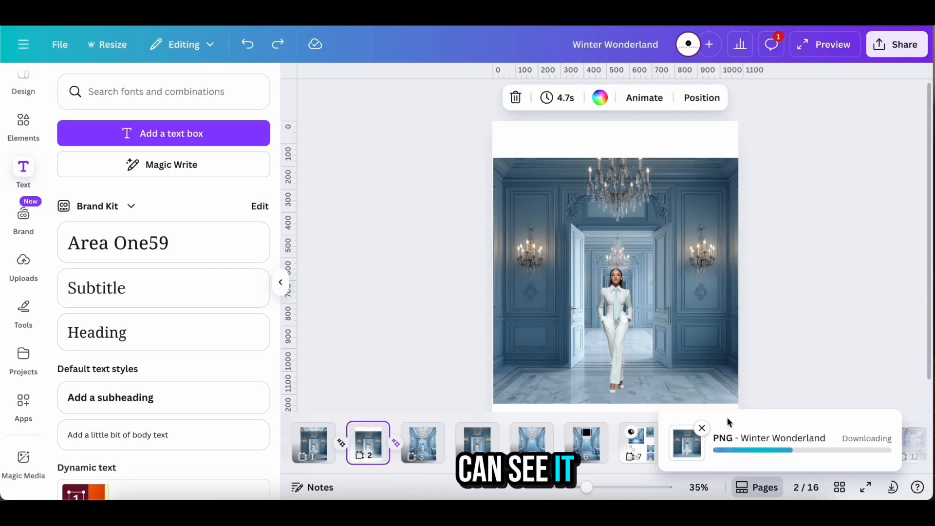
Delete the pasted hallway image from page 1 and bring in the exported hallway PNG.
{"action": "left_click", "coordinate": [23, 273]}
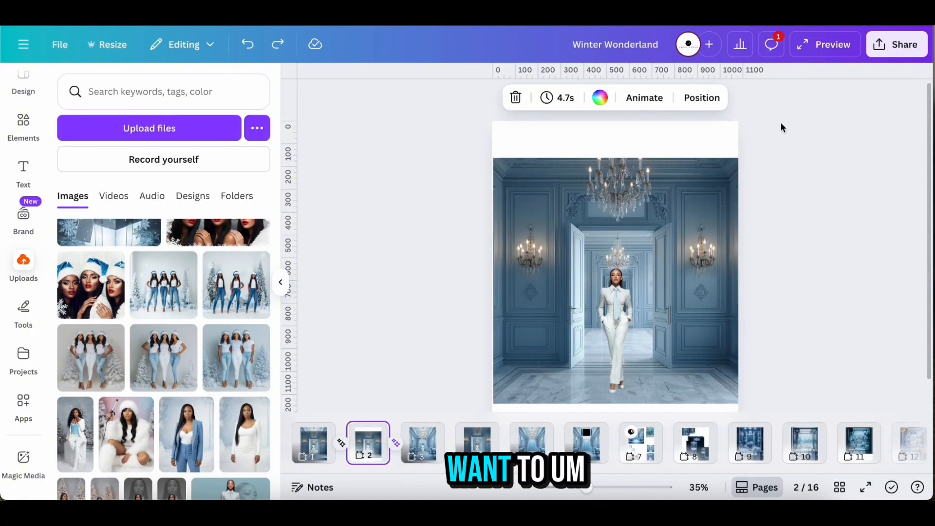
{"action": "left_click", "coordinate": [314, 452]}
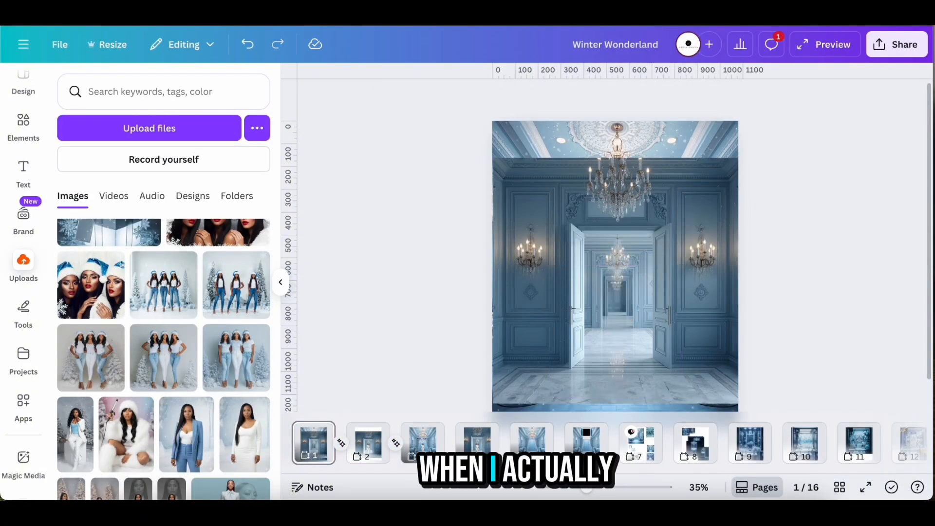
{"action": "key", "text": "Delete"}
{"action": "left_click", "coordinate": [818, 19]}
{"action": "left_click_drag", "start_coordinate": [737, 64], "coordinate": [630, 268]}
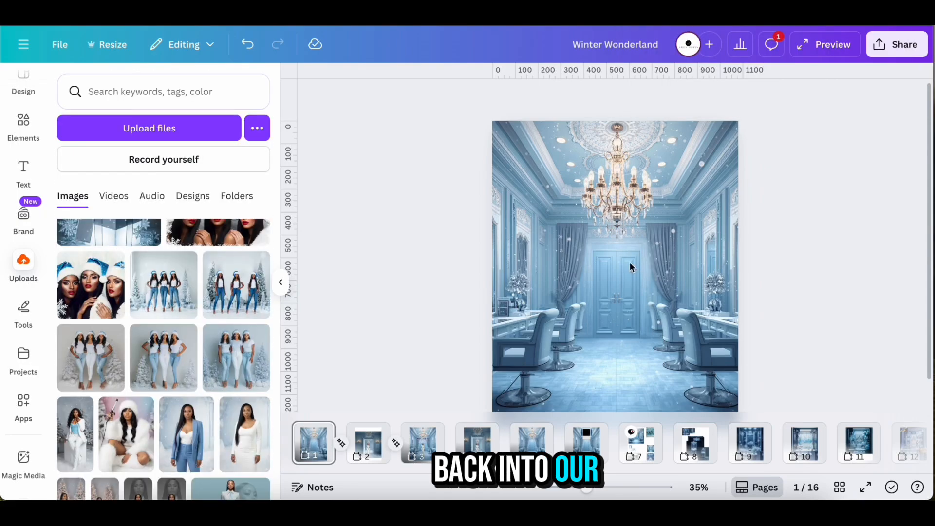
Crop the white strips above and below the hallway image and trim both sides closer to its open doors.
{"action": "left_click_drag", "start_coordinate": [615, 184], "coordinate": [617, 206]}
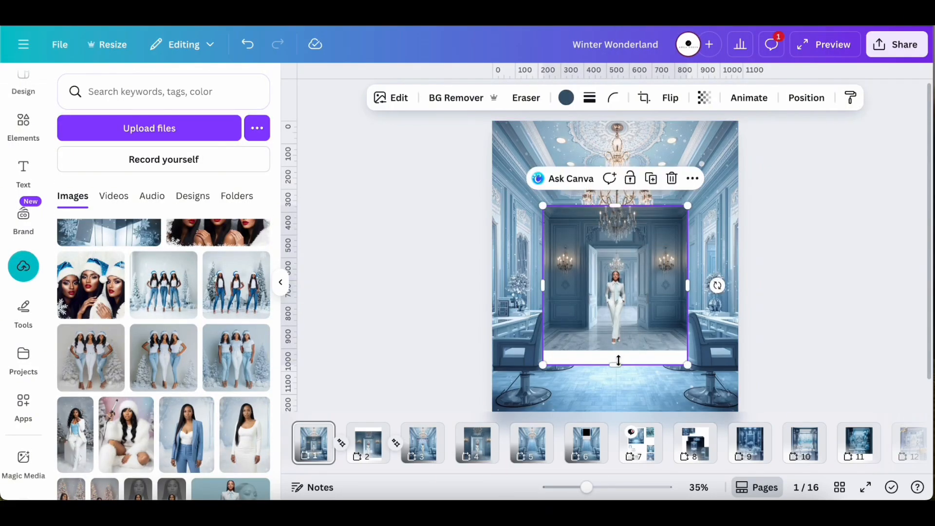
{"action": "left_click_drag", "start_coordinate": [615, 365], "coordinate": [618, 349]}
{"action": "mouse_move", "coordinate": [667, 290]}
{"action": "left_mouse_down"}
{"action": "mouse_move", "coordinate": [663, 323]}
{"action": "mouse_move", "coordinate": [666, 303]}
{"action": "left_mouse_up"}
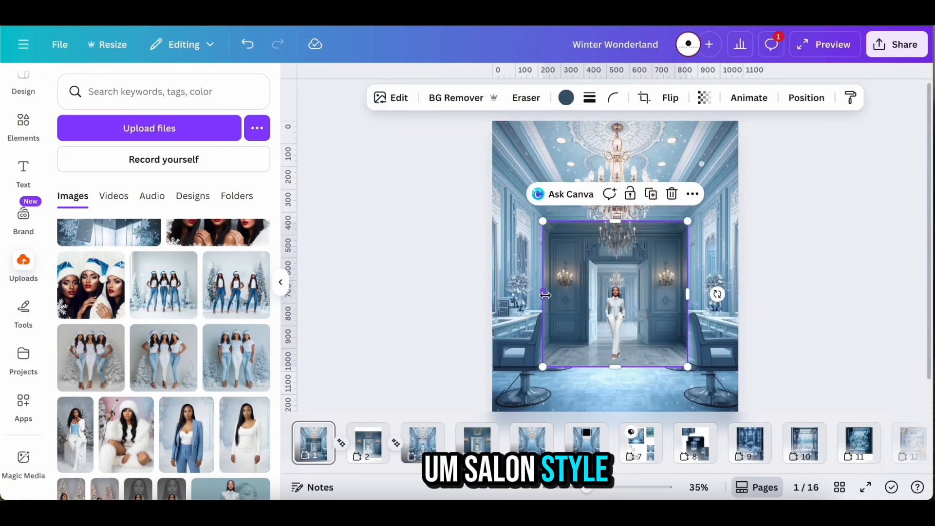
{"action": "left_click_drag", "start_coordinate": [545, 297], "coordinate": [573, 305]}
{"action": "left_click_drag", "start_coordinate": [688, 294], "coordinate": [656, 295]}
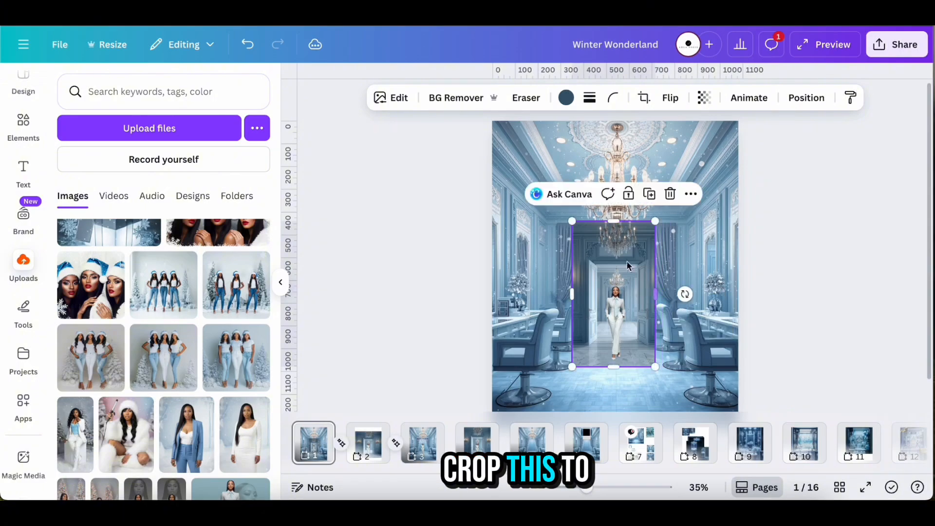
Trim the hallway image's upper edge, scale it down and place it over the salon doors.
{"action": "mouse_move", "coordinate": [613, 222]}
{"action": "left_mouse_down"}
{"action": "mouse_move", "coordinate": [615, 244]}
{"action": "mouse_move", "coordinate": [615, 236]}
{"action": "left_mouse_up"}
{"action": "left_click_drag", "start_coordinate": [615, 275], "coordinate": [616, 263]}
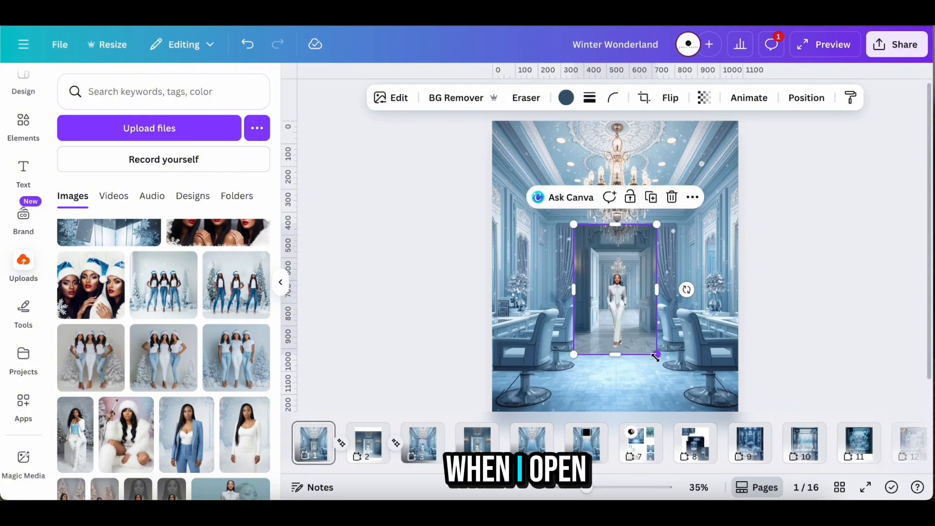
{"action": "left_click_drag", "start_coordinate": [655, 356], "coordinate": [648, 339]}
{"action": "left_click_drag", "start_coordinate": [619, 295], "coordinate": [629, 296]}
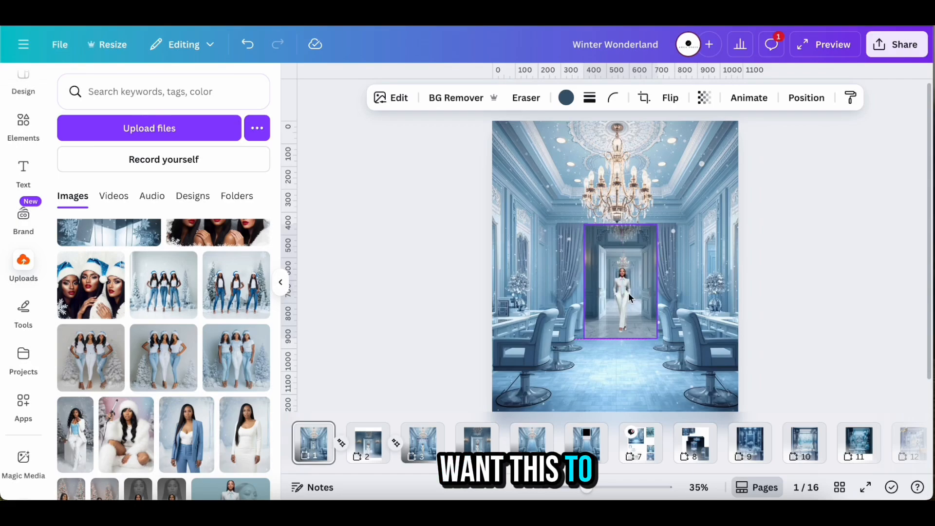
Move the hallway image behind both door panels in the layer order and shrink it to roughly the door opening.
{"action": "left_click", "coordinate": [793, 102]}
{"action": "left_click", "coordinate": [203, 112]}
{"action": "left_click_drag", "start_coordinate": [174, 194], "coordinate": [176, 300]}
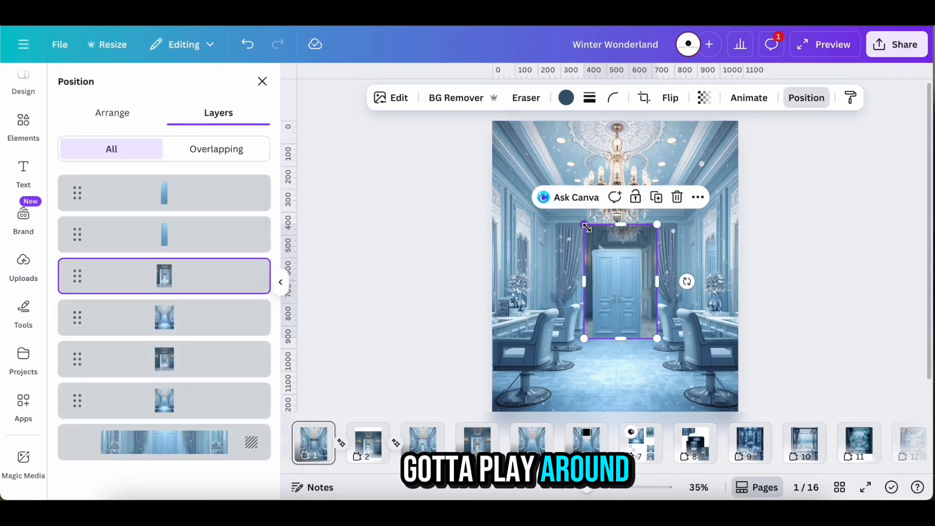
{"action": "left_click_drag", "start_coordinate": [587, 228], "coordinate": [591, 234]}
{"action": "left_click_drag", "start_coordinate": [657, 231], "coordinate": [645, 249]}
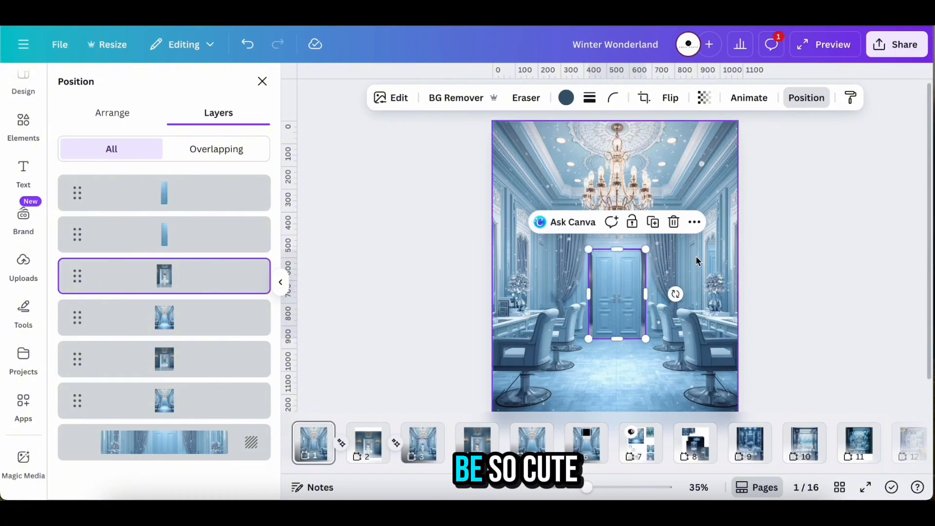
Crop the left side of the front salon image up to the right door's outer edge.
{"action": "left_click", "coordinate": [697, 256]}
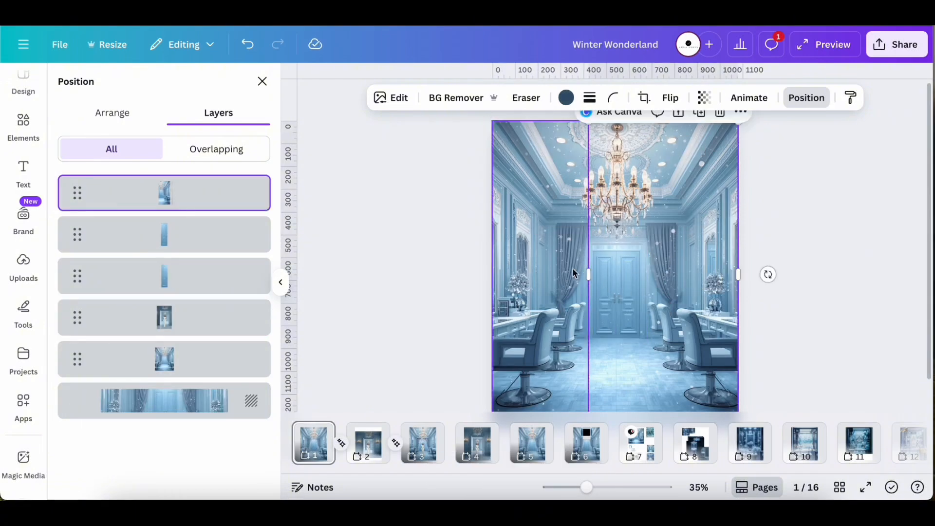
{"action": "left_click_drag", "start_coordinate": [590, 270], "coordinate": [640, 273]}
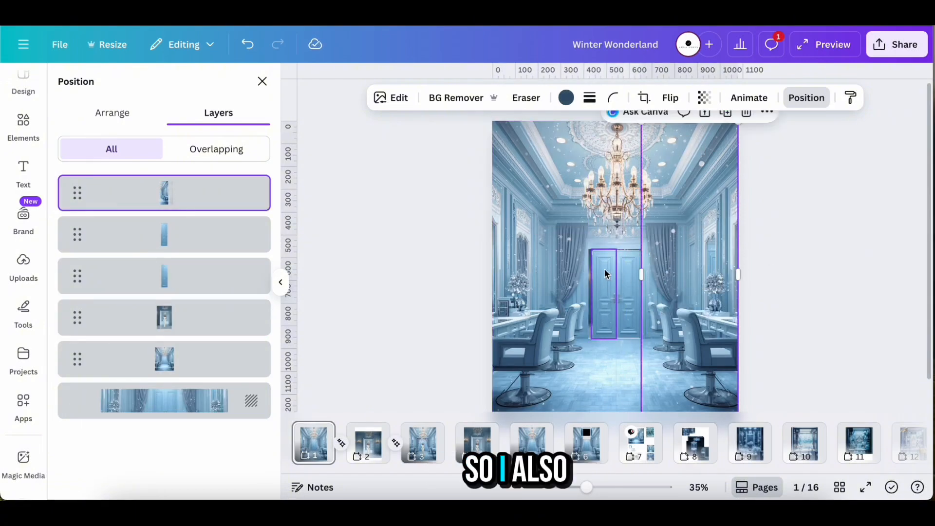
Adjust the door panels' size so they line up with the salon doorway and cover the hallway image.
{"action": "left_click", "coordinate": [194, 256]}
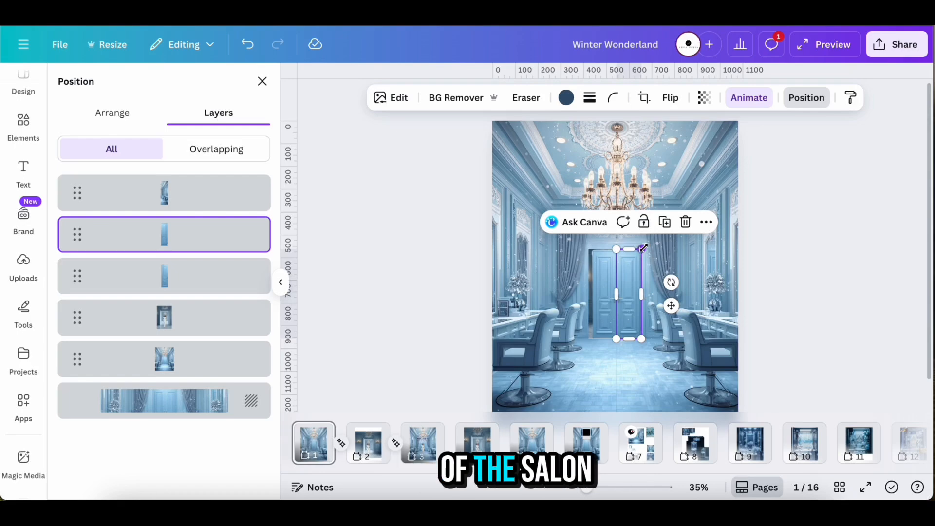
{"action": "left_click_drag", "start_coordinate": [643, 247], "coordinate": [590, 246]}
{"action": "left_click", "coordinate": [601, 263]}
{"action": "left_click", "coordinate": [703, 305]}
Fine-tune the hallway image's left and lower edges so it stays hidden behind the closed doors.
{"action": "left_click", "coordinate": [589, 301]}
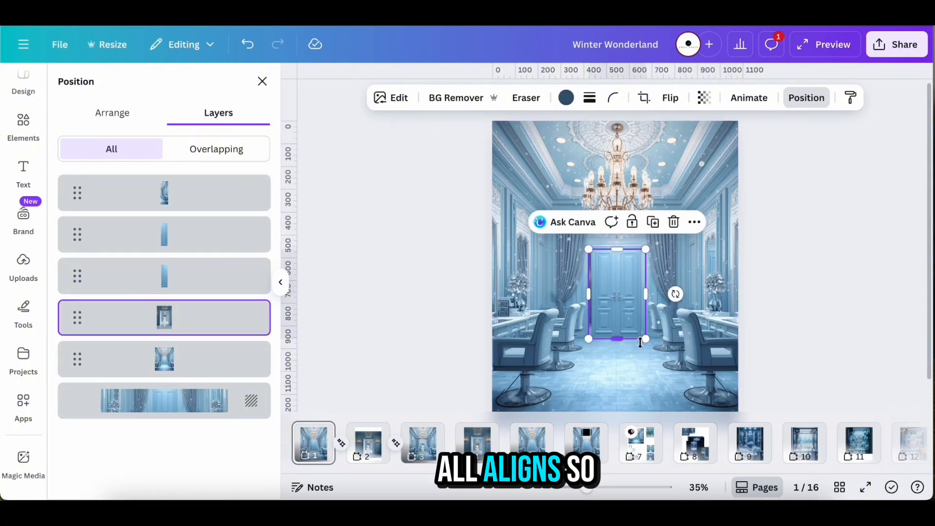
{"action": "left_click_drag", "start_coordinate": [592, 290], "coordinate": [591, 292]}
{"action": "left_click", "coordinate": [605, 292]}
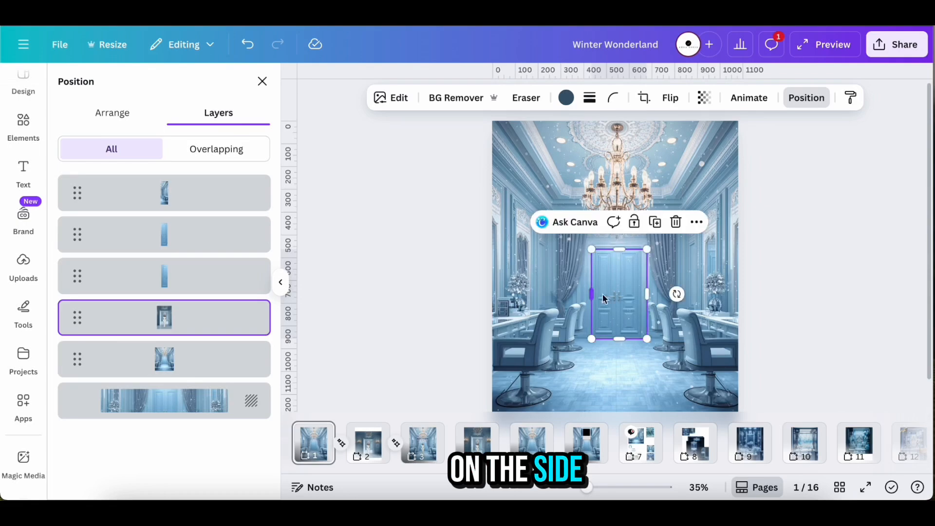
{"action": "left_click", "coordinate": [607, 339]}
{"action": "left_click", "coordinate": [208, 313]}
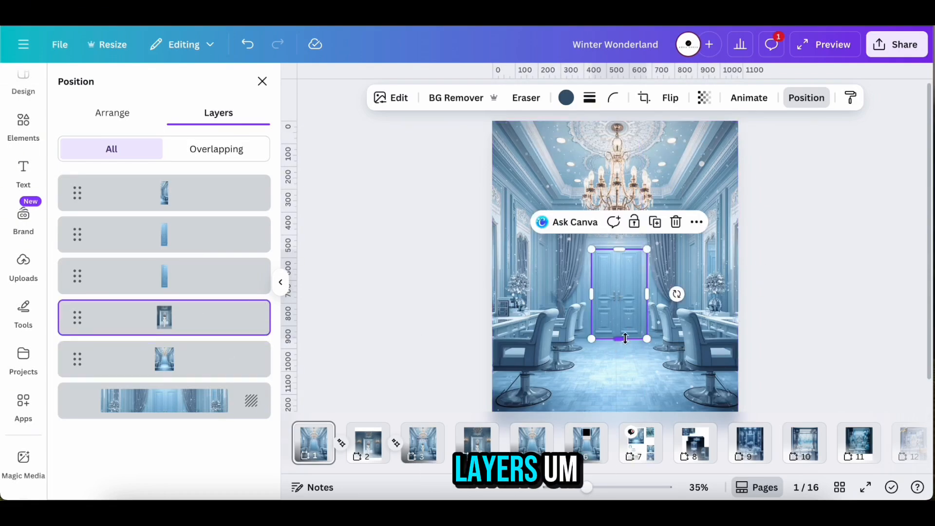
{"action": "left_click_drag", "start_coordinate": [620, 336], "coordinate": [618, 336]}
{"action": "key", "text": "Escape"}
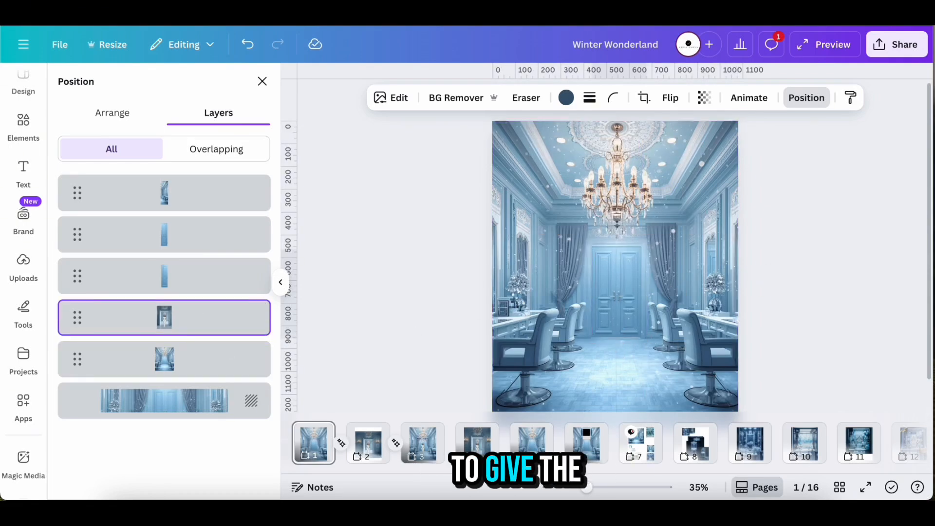
Delete the existing custom motion paths from the left and right door panels.
{"action": "left_click", "coordinate": [620, 293]}
{"action": "left_click", "coordinate": [609, 300]}
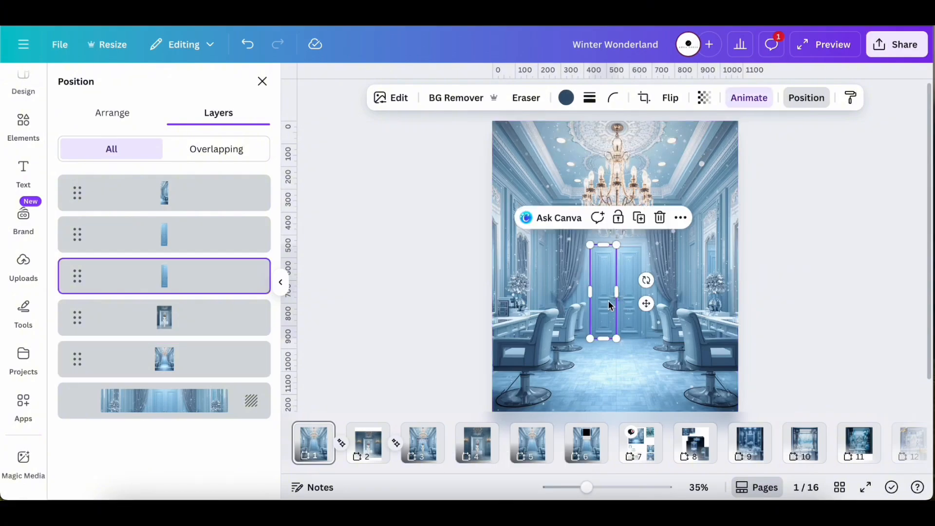
{"action": "left_click", "coordinate": [749, 97]}
{"action": "scroll", "coordinate": [162, 412], "scroll_direction": "down", "scroll_amount": 2}
{"action": "scroll", "coordinate": [122, 438], "scroll_direction": "up", "scroll_amount": 2}
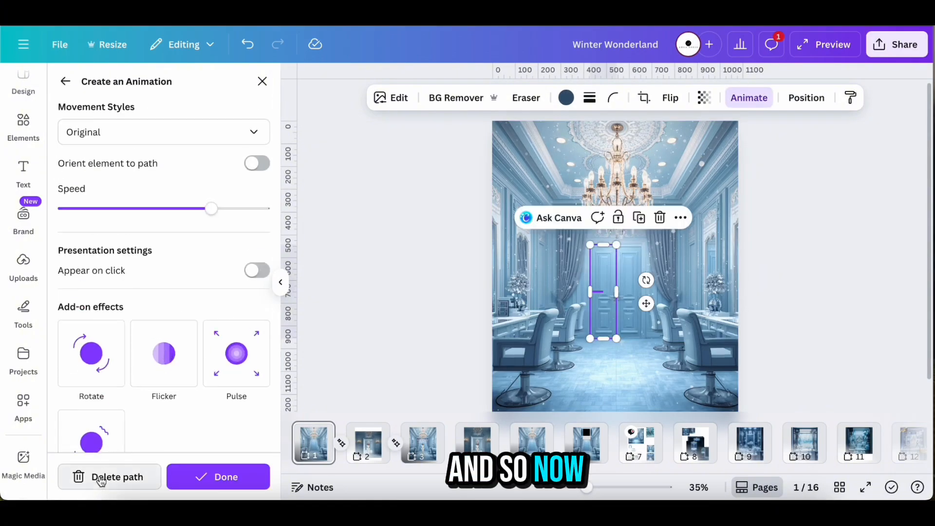
{"action": "left_click", "coordinate": [100, 479]}
{"action": "left_click", "coordinate": [626, 279]}
{"action": "left_click", "coordinate": [123, 478]}
Record a custom animation of the right door panel sliding right and raise its speed to the maximum.
{"action": "left_click_drag", "start_coordinate": [608, 275], "coordinate": [637, 270]}
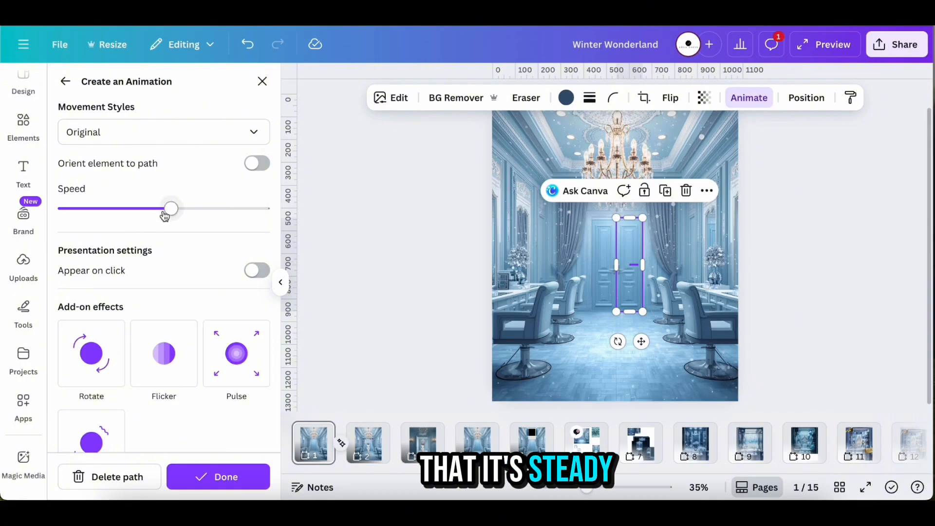
{"action": "left_click_drag", "start_coordinate": [170, 209], "coordinate": [266, 209]}
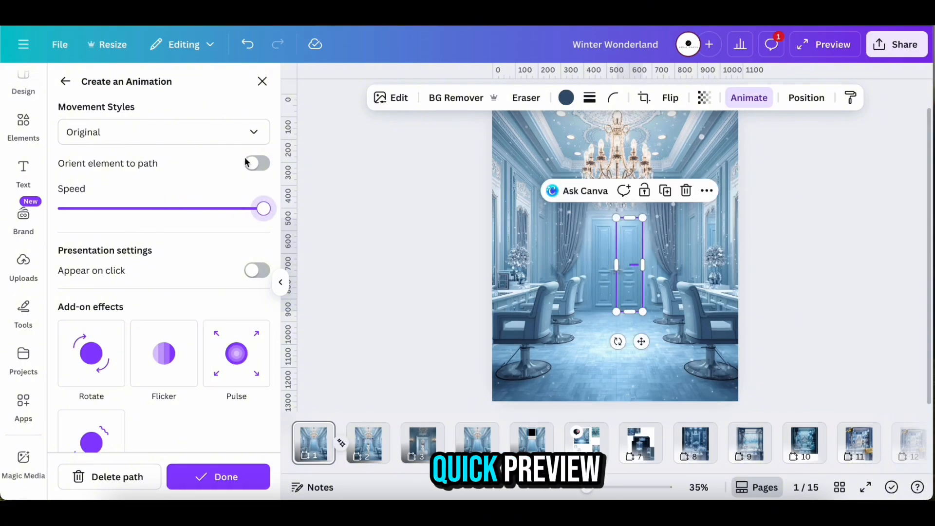
Try the Smooth and Steady movement styles on the right door's animation and settle on Smooth.
{"action": "left_click", "coordinate": [246, 138]}
{"action": "left_click", "coordinate": [214, 191]}
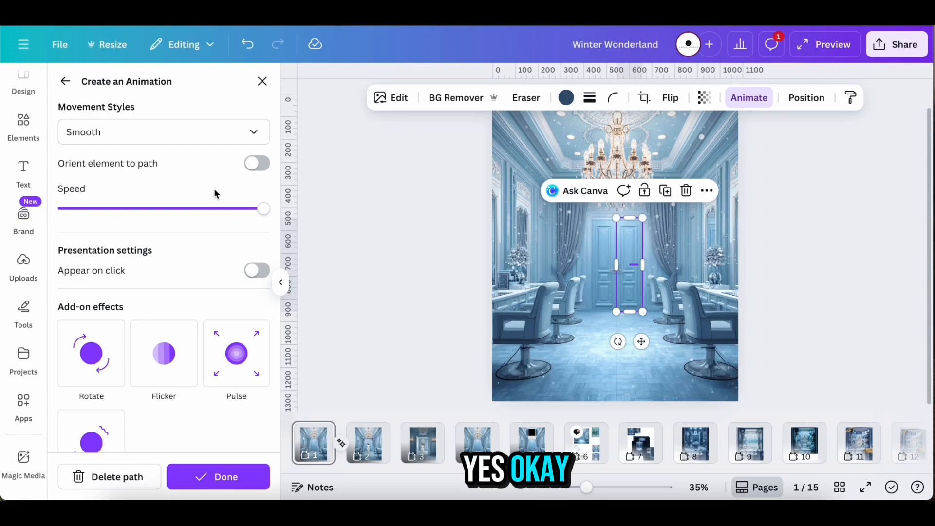
{"action": "left_click", "coordinate": [246, 136]}
{"action": "left_click", "coordinate": [204, 217]}
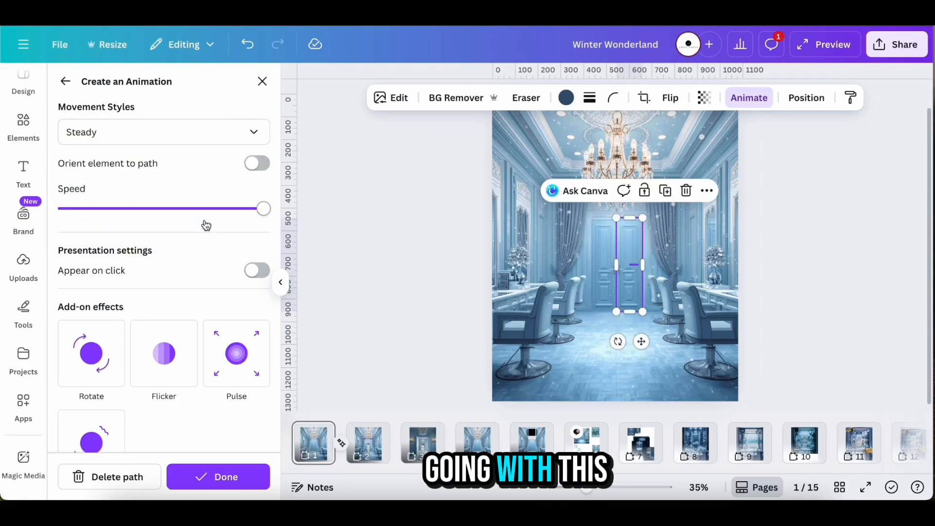
{"action": "left_click", "coordinate": [211, 136]}
{"action": "left_click", "coordinate": [197, 193]}
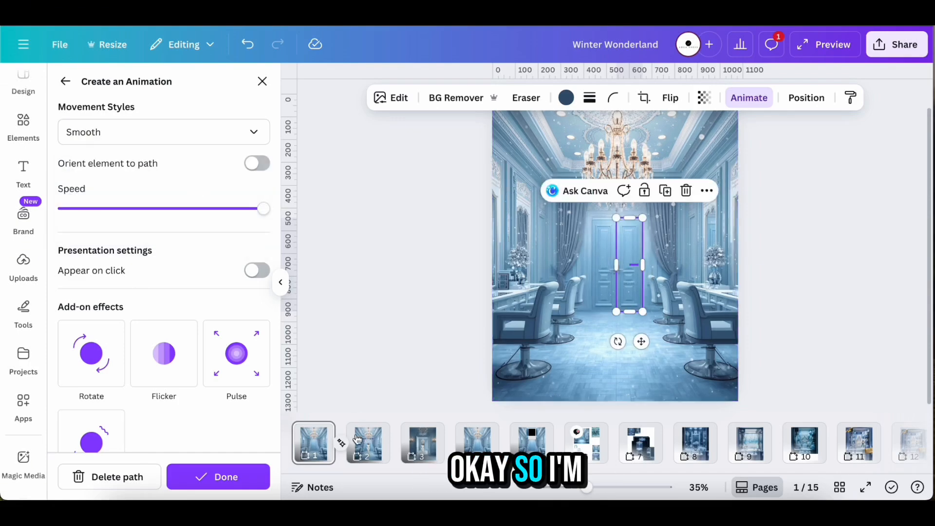
Bring the third layer to the front of the page's layer order.
{"action": "left_click", "coordinate": [428, 388]}
{"action": "left_click", "coordinate": [705, 98]}
{"action": "left_click_drag", "start_coordinate": [200, 280], "coordinate": [200, 196]}
Apply the Breathe animation to the stylist on page 2 and reduce its scale to a low setting.
{"action": "right_click", "coordinate": [619, 291]}
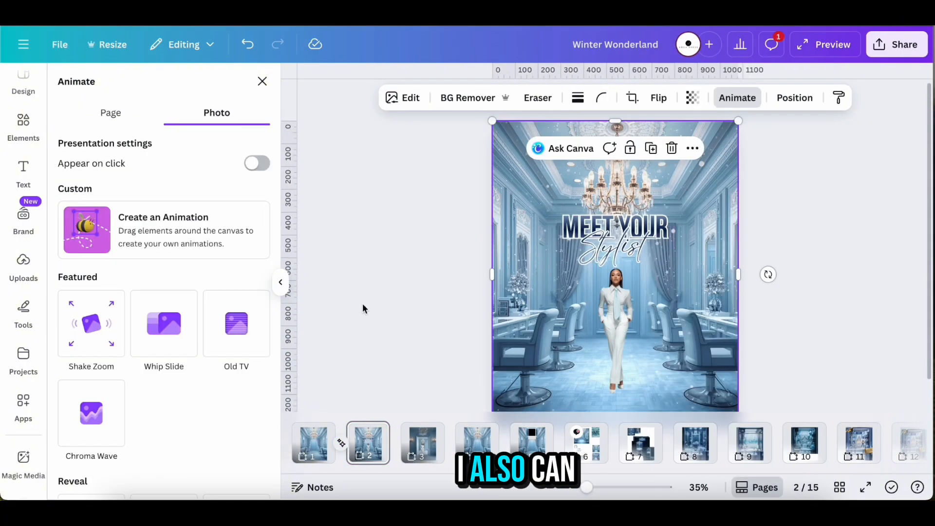
{"action": "scroll", "coordinate": [220, 432], "scroll_direction": "down", "scroll_amount": 1}
{"action": "scroll", "coordinate": [220, 432], "scroll_direction": "down", "scroll_amount": 8}
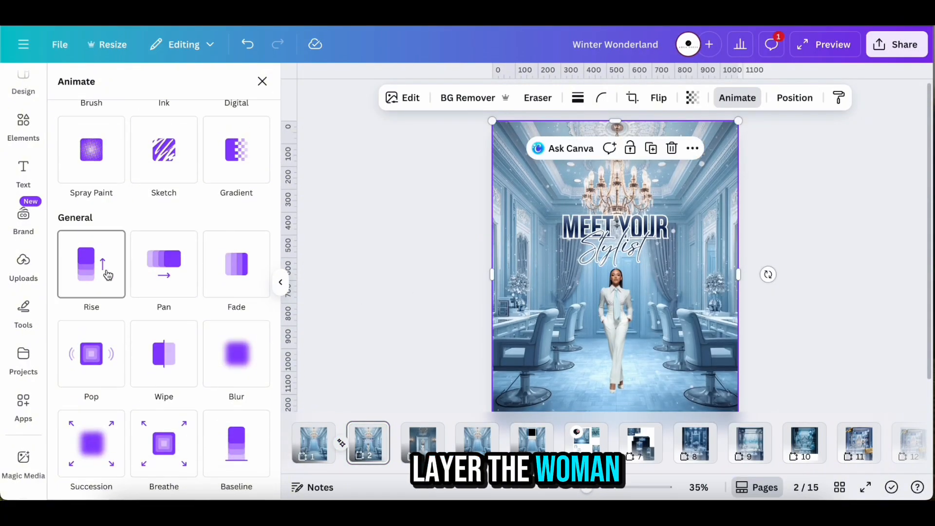
{"action": "scroll", "coordinate": [242, 206], "scroll_direction": "down", "scroll_amount": 3}
{"action": "scroll", "coordinate": [242, 210], "scroll_direction": "down", "scroll_amount": 5}
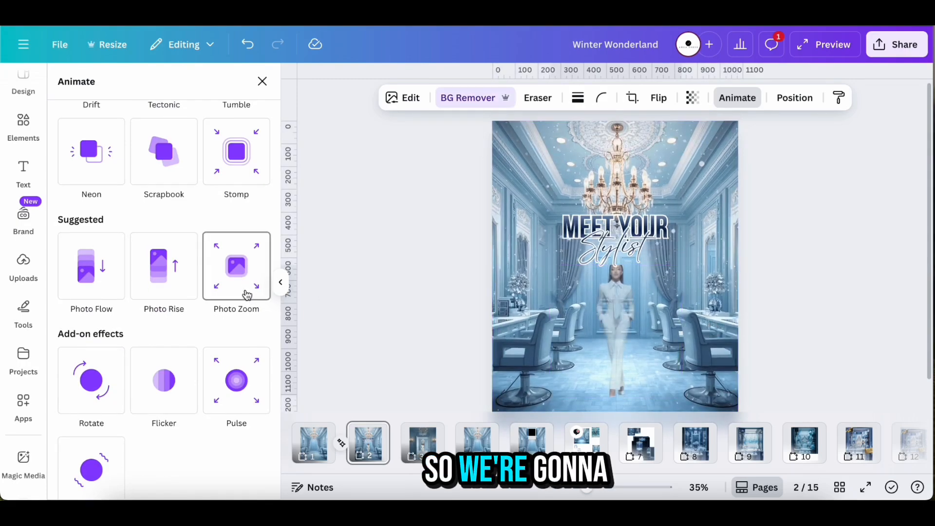
{"action": "scroll", "coordinate": [246, 293], "scroll_direction": "down", "scroll_amount": 1}
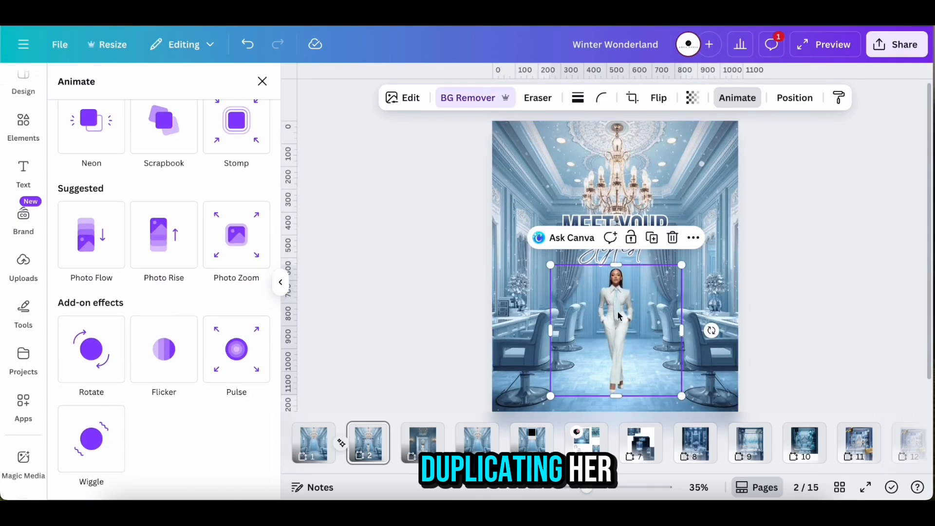
{"action": "scroll", "coordinate": [162, 241], "scroll_direction": "up", "scroll_amount": 1}
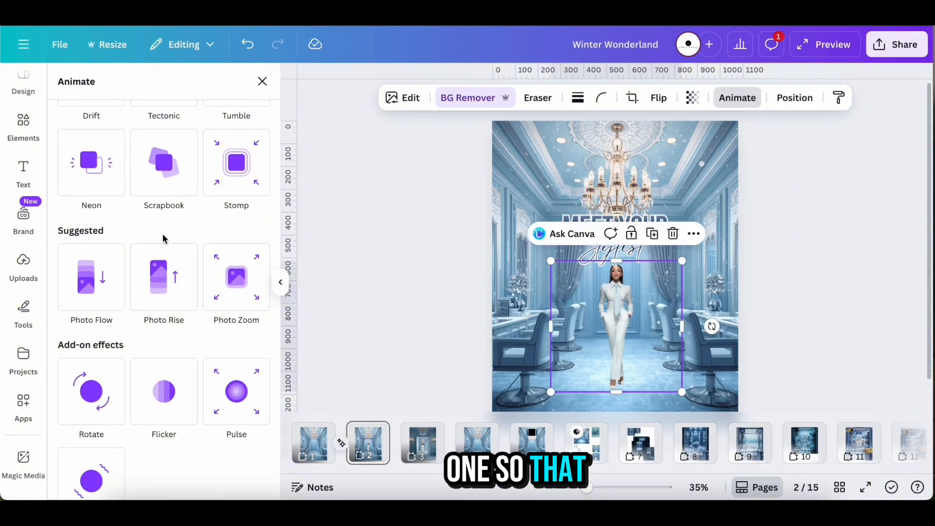
{"action": "scroll", "coordinate": [162, 233], "scroll_direction": "up", "scroll_amount": 5}
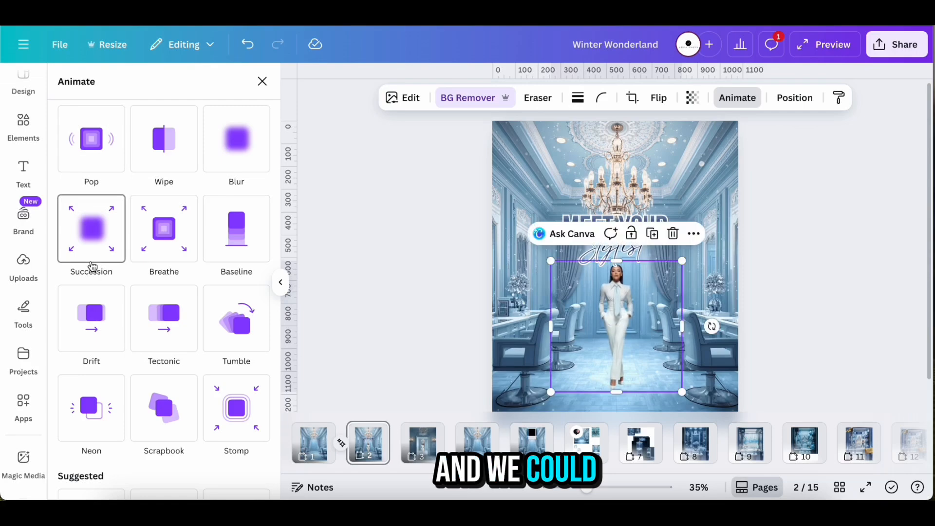
{"action": "left_click", "coordinate": [166, 250]}
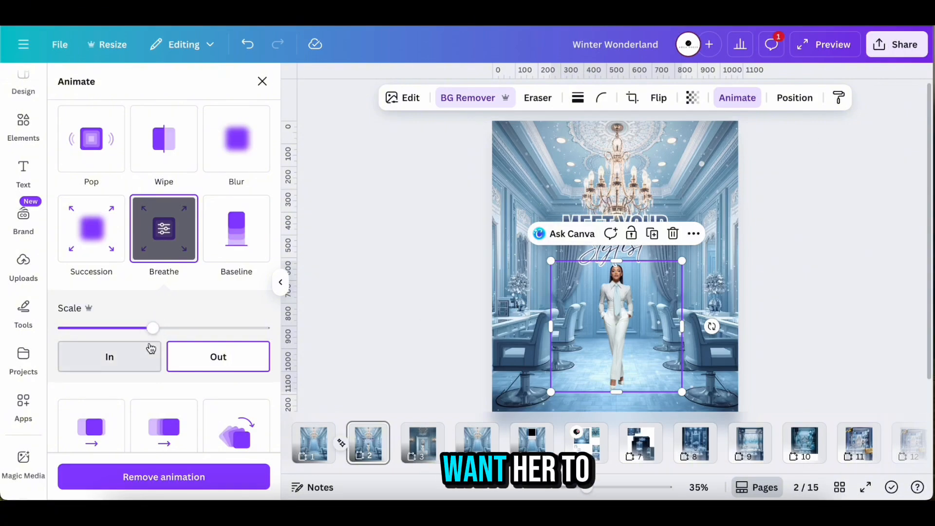
{"action": "scroll", "coordinate": [153, 341], "scroll_direction": "down", "scroll_amount": 2}
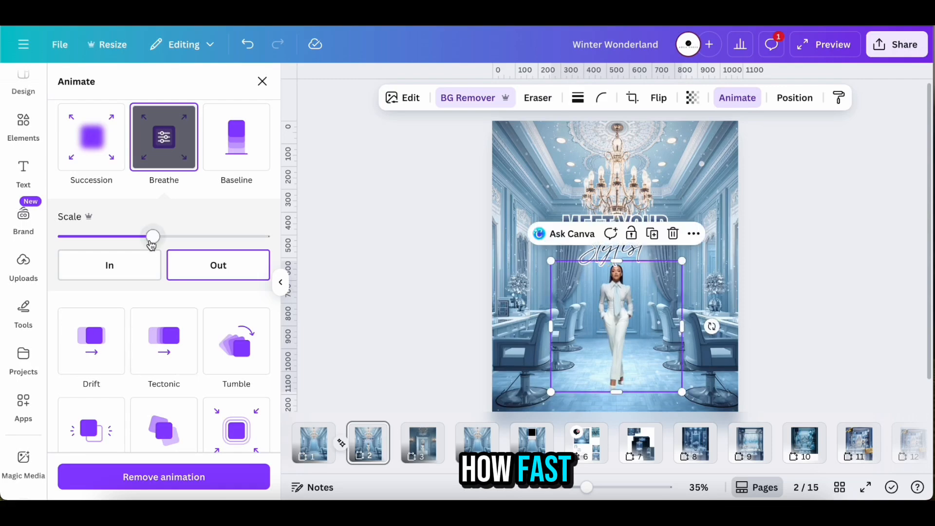
{"action": "left_click_drag", "start_coordinate": [149, 242], "coordinate": [94, 240]}
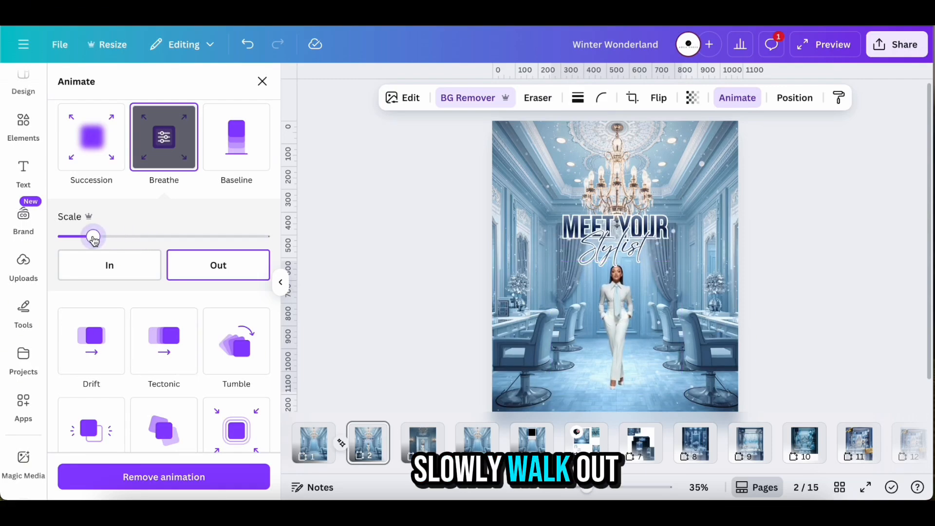
Copy the stylist from page 2 onto page 1, in front of the hallway image.
{"action": "right_click", "coordinate": [314, 443]}
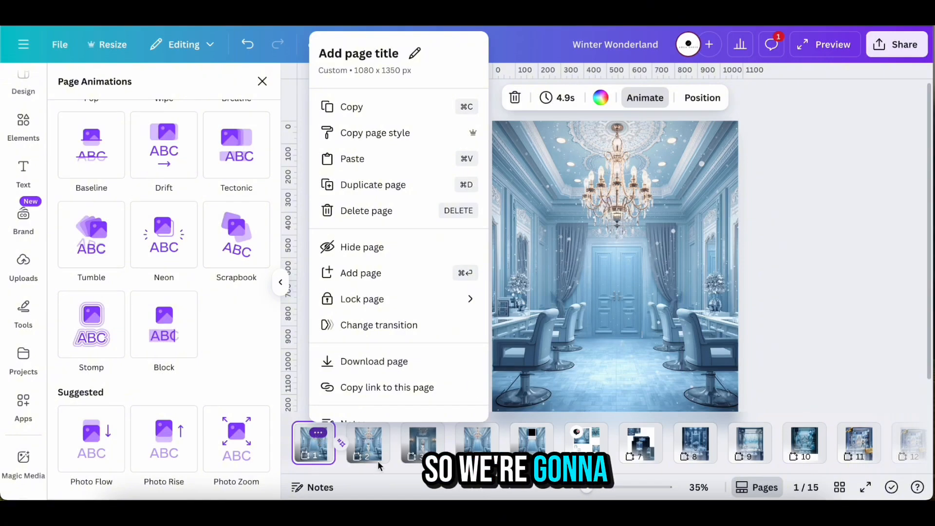
{"action": "left_click", "coordinate": [601, 293]}
{"action": "left_click", "coordinate": [368, 442]}
{"action": "scroll", "coordinate": [433, 319], "scroll_direction": "down", "scroll_amount": 1}
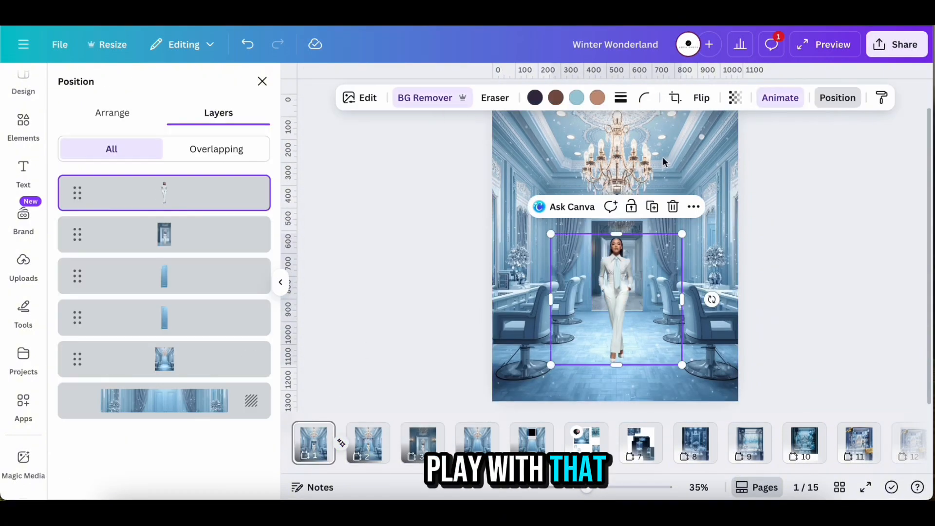
Adjust the top and bottom edges of the hallway image on page 1 so it fills the doorway without white gaps.
{"action": "left_click", "coordinate": [621, 307]}
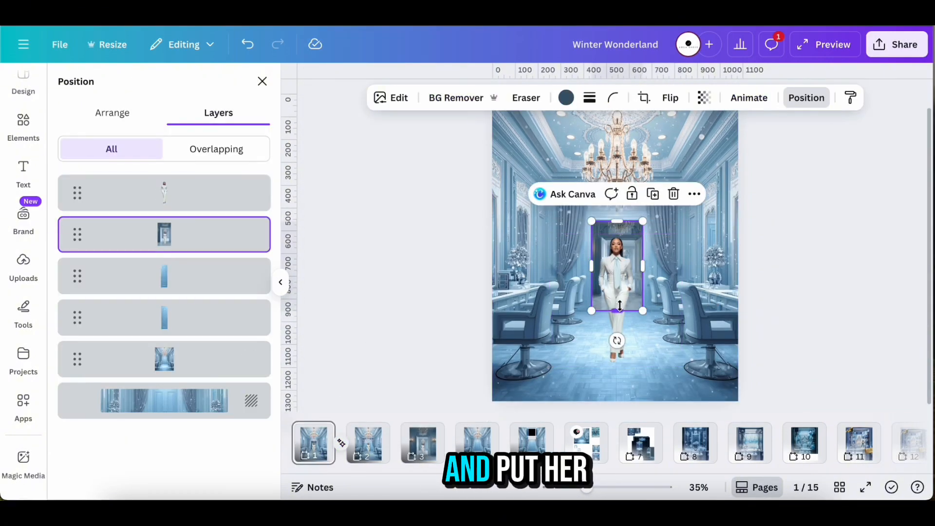
{"action": "left_click_drag", "start_coordinate": [620, 305], "coordinate": [620, 311]}
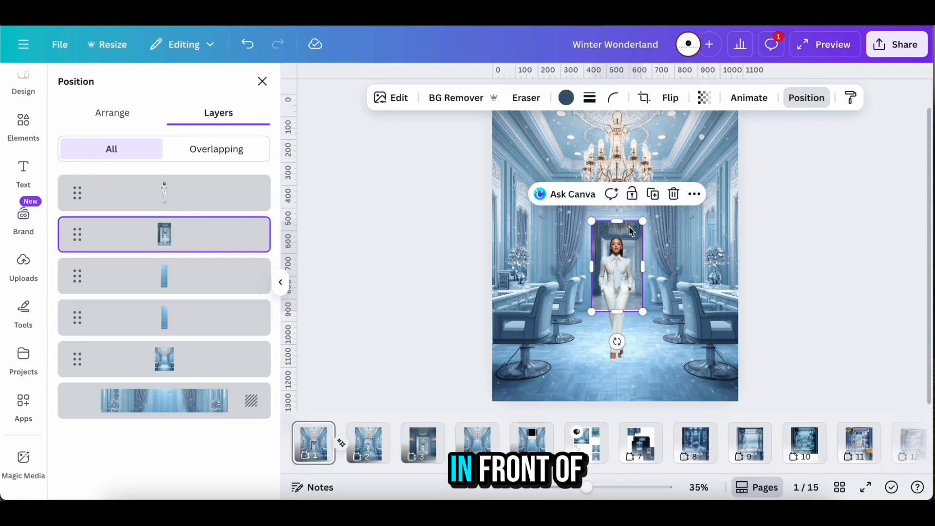
{"action": "left_click", "coordinate": [609, 239]}
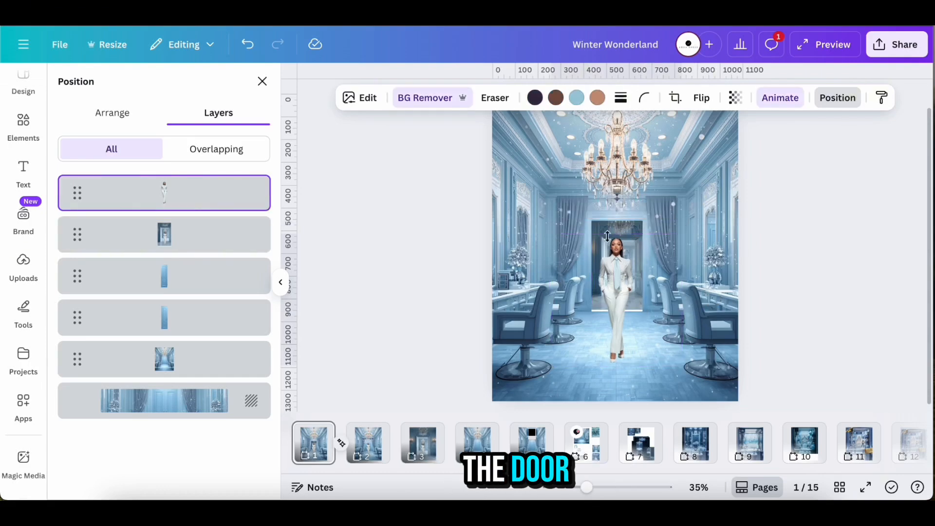
{"action": "left_click", "coordinate": [616, 313]}
{"action": "left_click_drag", "start_coordinate": [617, 311], "coordinate": [617, 309]}
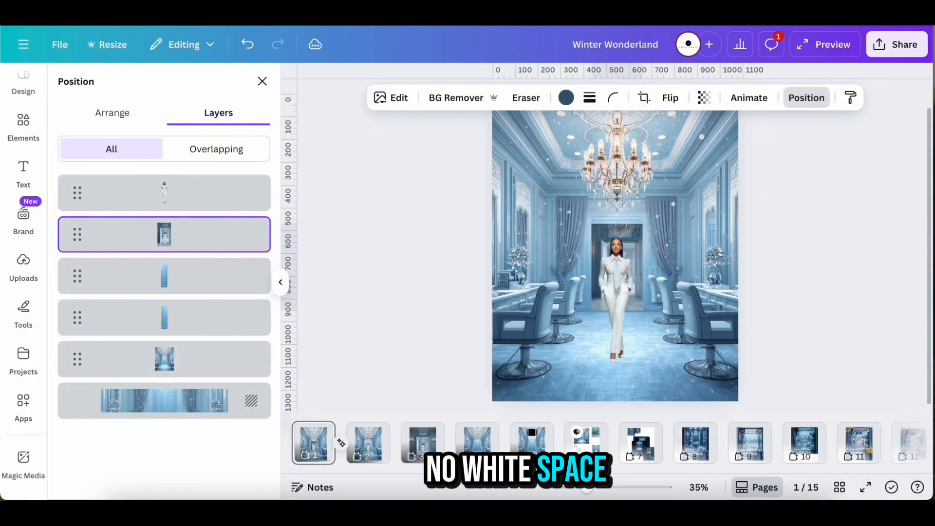
{"action": "left_click", "coordinate": [635, 235]}
{"action": "left_click_drag", "start_coordinate": [622, 223], "coordinate": [623, 222]}
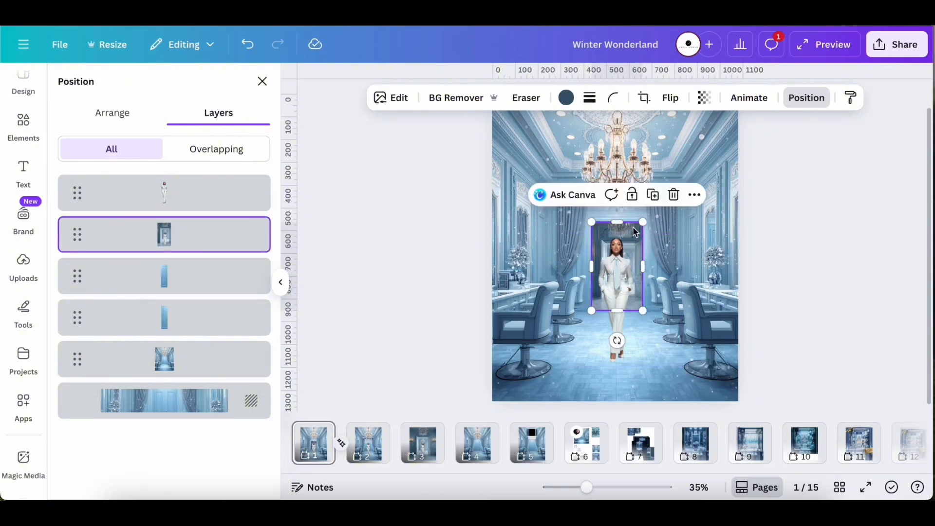
{"action": "double_click", "coordinate": [635, 232]}
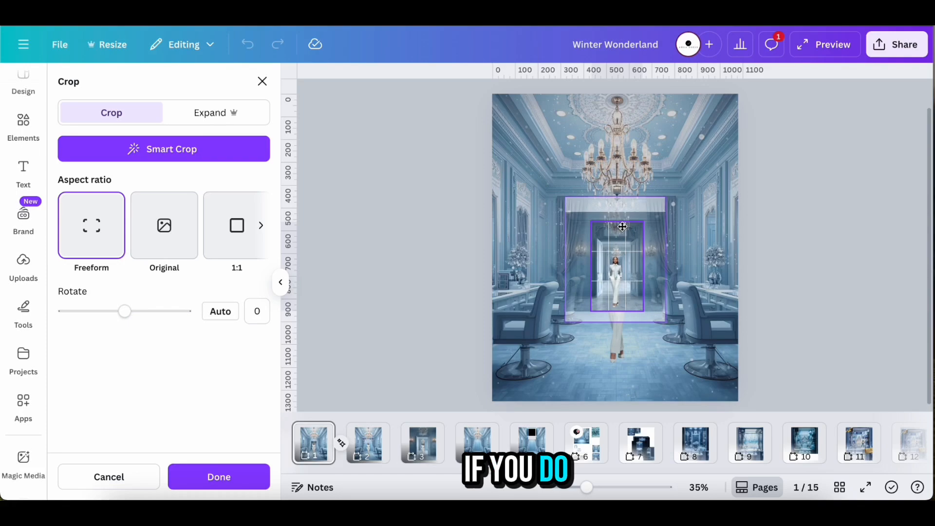
{"action": "left_click", "coordinate": [694, 236]}
Shrink the stylist on page 1 and position her in the middle of the doorway over the hallway.
{"action": "left_click", "coordinate": [613, 274]}
{"action": "left_click_drag", "start_coordinate": [685, 367], "coordinate": [614, 298]}
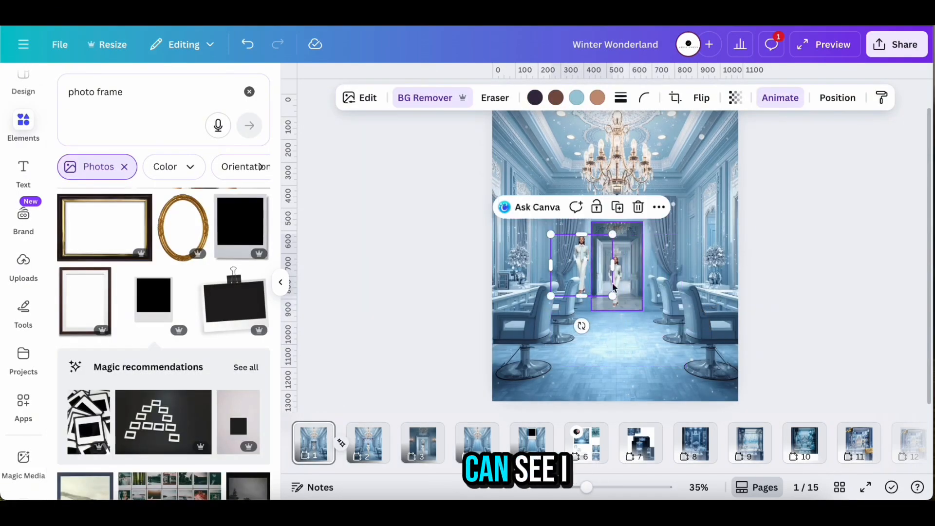
{"action": "left_click_drag", "start_coordinate": [574, 258], "coordinate": [616, 263]}
{"action": "left_click", "coordinate": [718, 277]}
{"action": "left_click", "coordinate": [621, 235]}
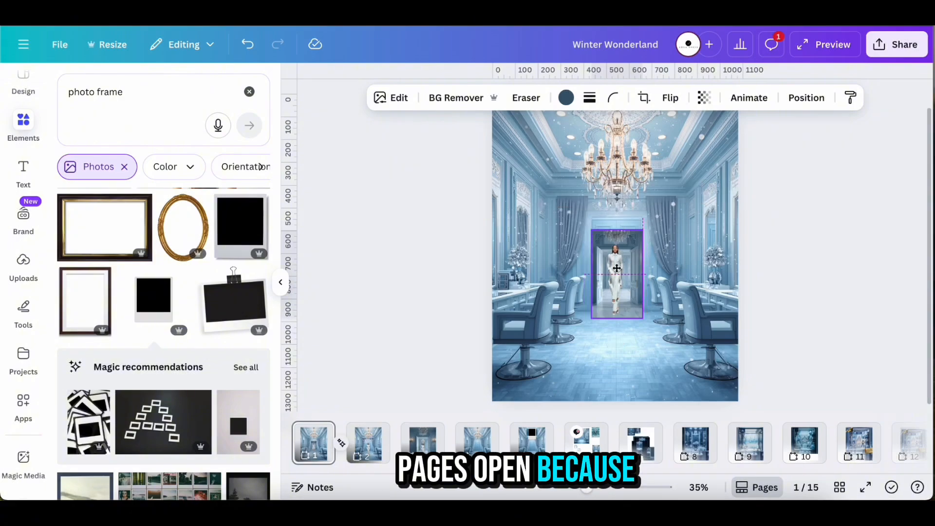
{"action": "left_click", "coordinate": [617, 261]}
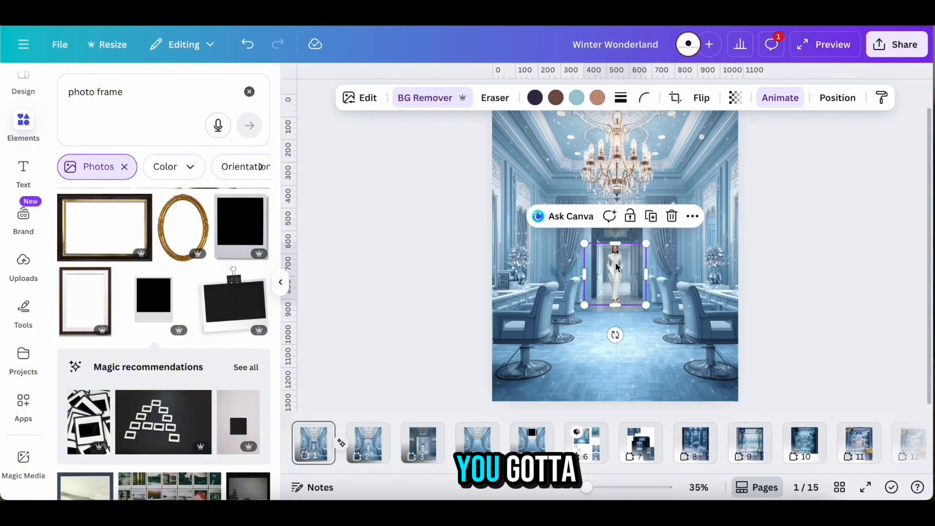
Scale the stylist down slightly so that she fits precisely within the hallway opening.
{"action": "left_click", "coordinate": [652, 309]}
{"action": "left_click", "coordinate": [621, 278]}
{"action": "scroll", "coordinate": [644, 306], "scroll_direction": "up", "scroll_amount": 5}
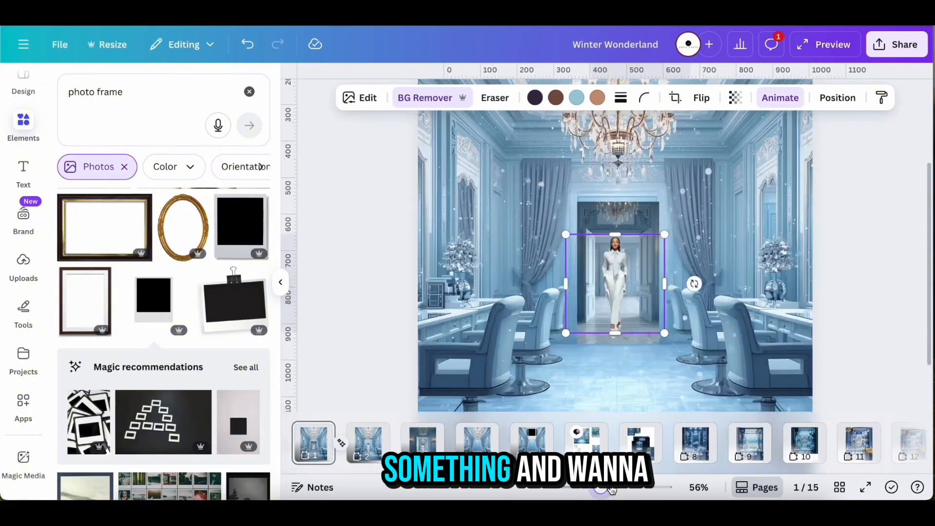
{"action": "left_click_drag", "start_coordinate": [536, 385], "coordinate": [536, 408]}
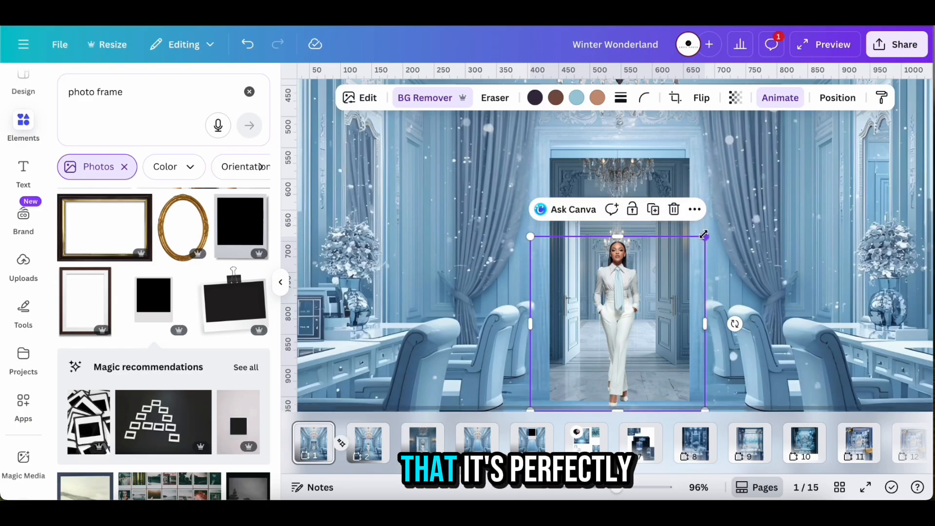
{"action": "left_click_drag", "start_coordinate": [703, 235], "coordinate": [701, 240]}
{"action": "left_click", "coordinate": [726, 288]}
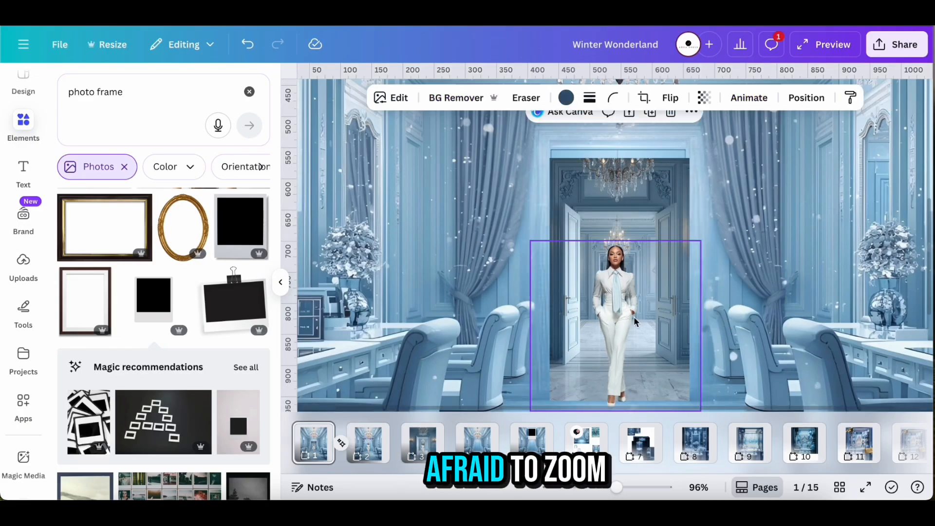
Move the stylist and hallway layers together below both door panels in page 1's layer order.
{"action": "scroll", "coordinate": [716, 360], "scroll_direction": "down", "scroll_amount": 2}
{"action": "left_click", "coordinate": [613, 250]}
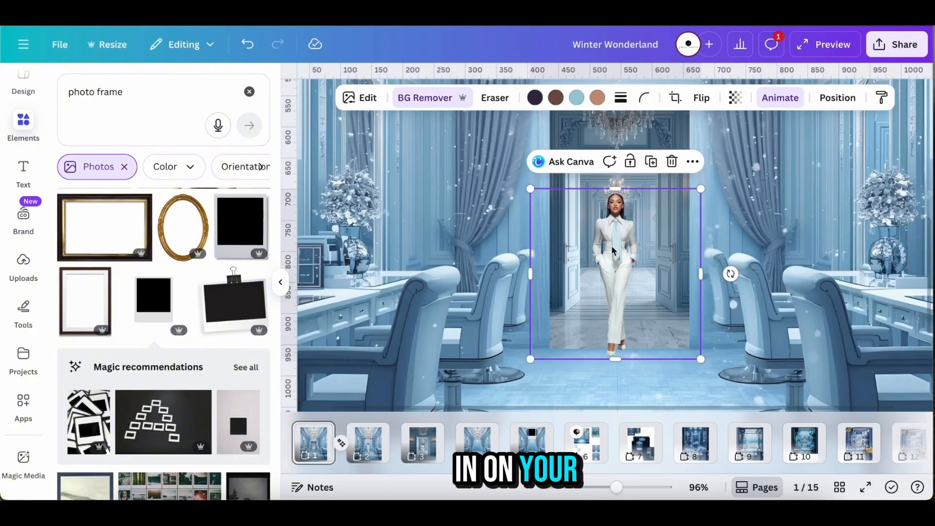
{"action": "left_click", "coordinate": [566, 338], "text": "shift"}
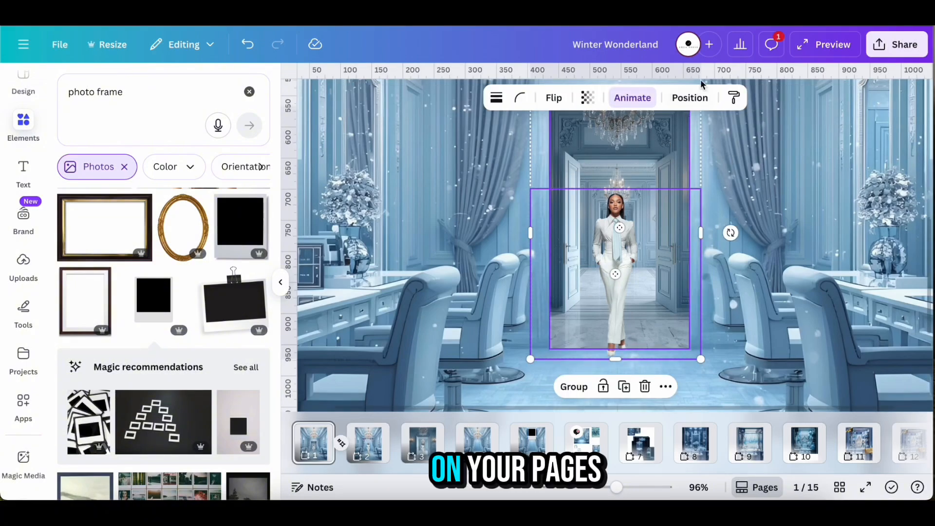
{"action": "left_click", "coordinate": [612, 269]}
{"action": "left_click", "coordinate": [586, 140], "text": "shift"}
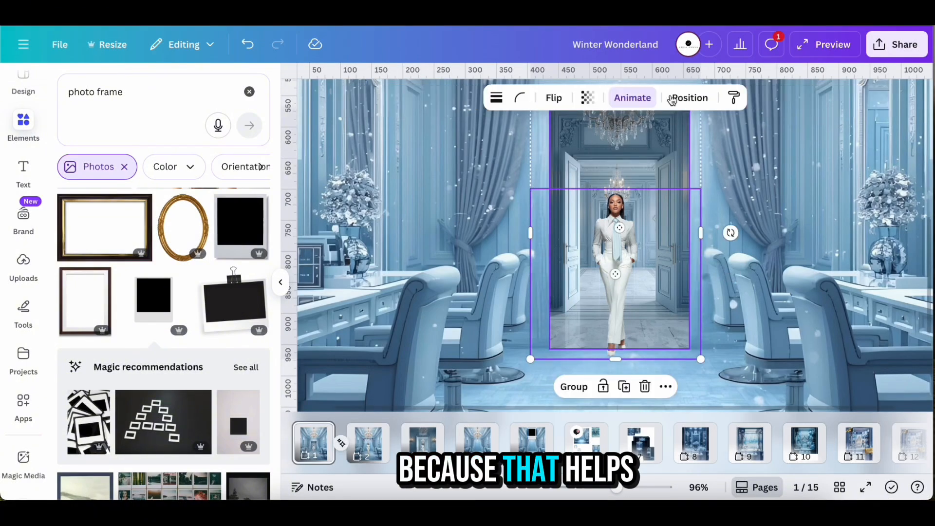
{"action": "left_click", "coordinate": [688, 97]}
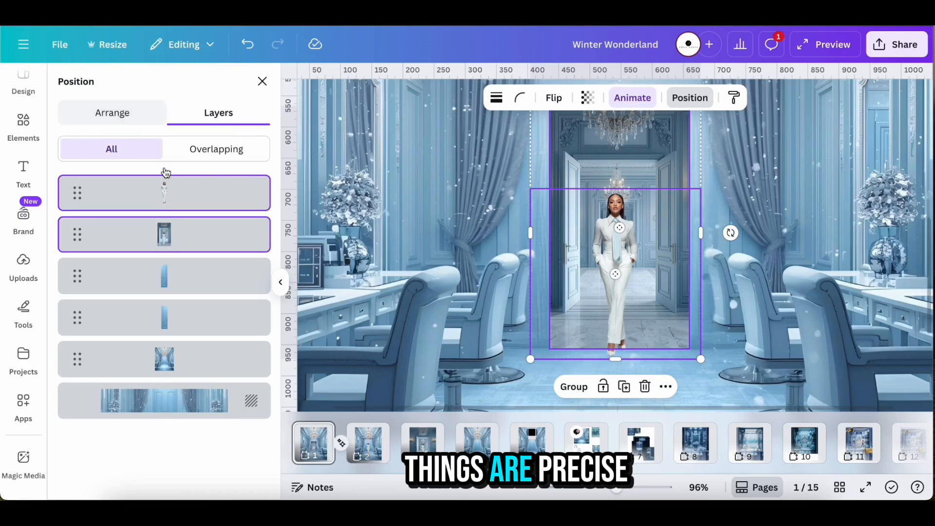
{"action": "left_click_drag", "start_coordinate": [209, 199], "coordinate": [215, 334]}
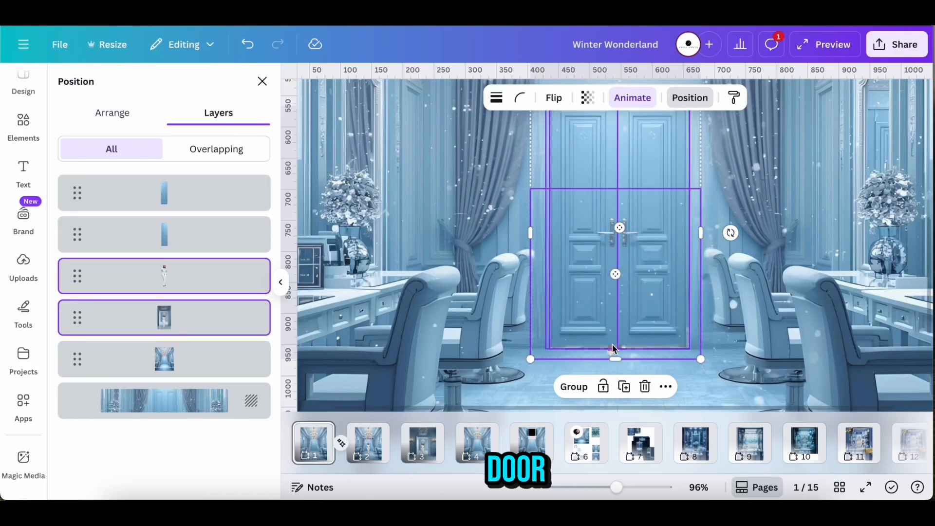
{"action": "left_click_drag", "start_coordinate": [616, 487], "coordinate": [592, 487]}
{"action": "left_click", "coordinate": [799, 255]}
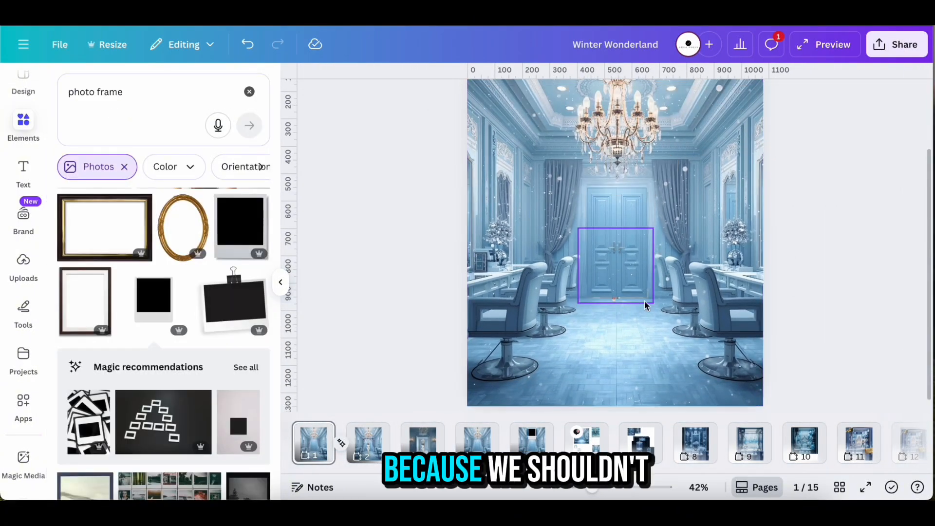
Detach the salon image from page 3's background and crop it to its left section, about 415 px wide.
{"action": "left_click", "coordinate": [628, 305]}
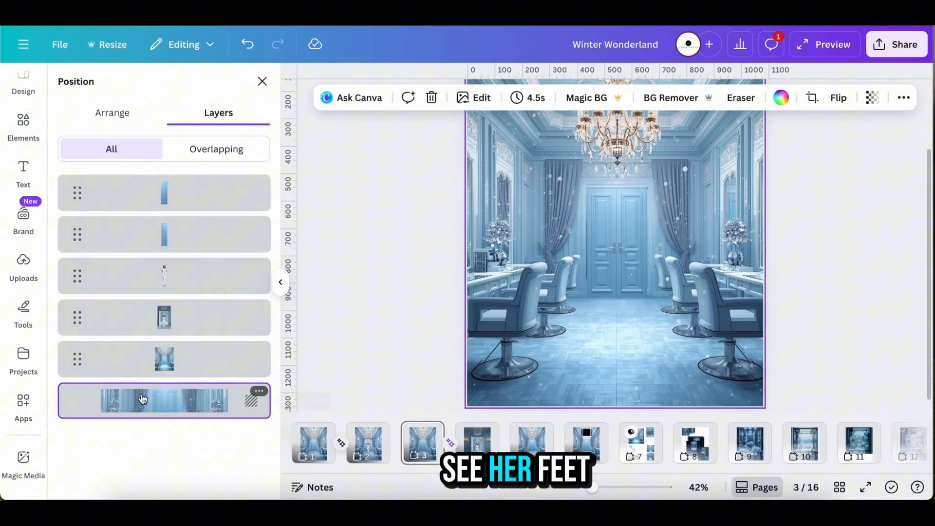
{"action": "right_click", "coordinate": [146, 396]}
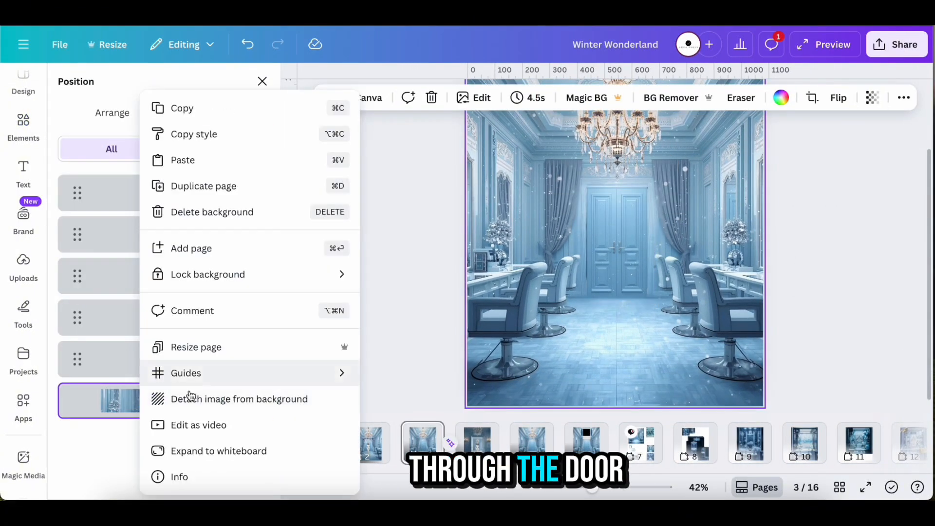
{"action": "left_click", "coordinate": [190, 397]}
{"action": "left_click_drag", "start_coordinate": [613, 322], "coordinate": [616, 400]}
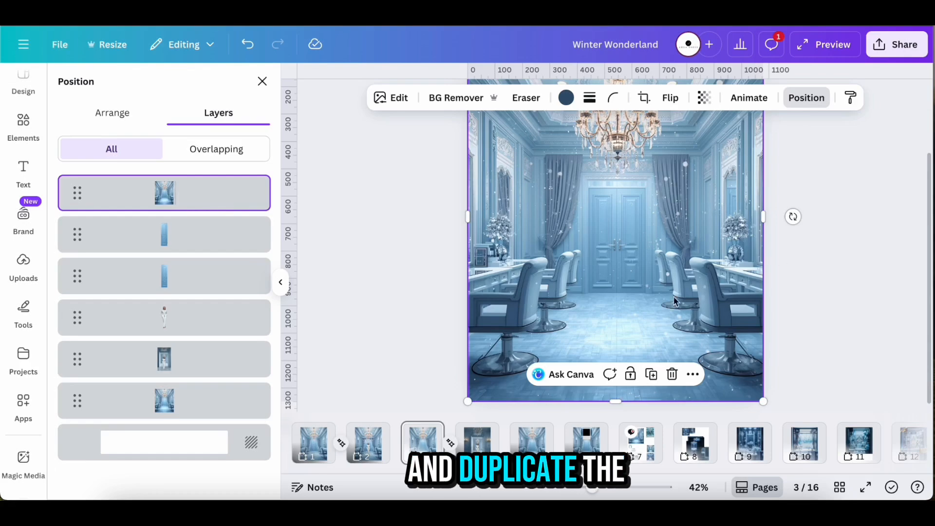
{"action": "scroll", "coordinate": [639, 255], "scroll_direction": "up", "scroll_amount": 1}
{"action": "left_click_drag", "start_coordinate": [762, 273], "coordinate": [582, 277]}
Duplicate the cropped left salon strip on page 3 and reframe the copy's crop to show the right side of the salon.
{"action": "right_click", "coordinate": [495, 298]}
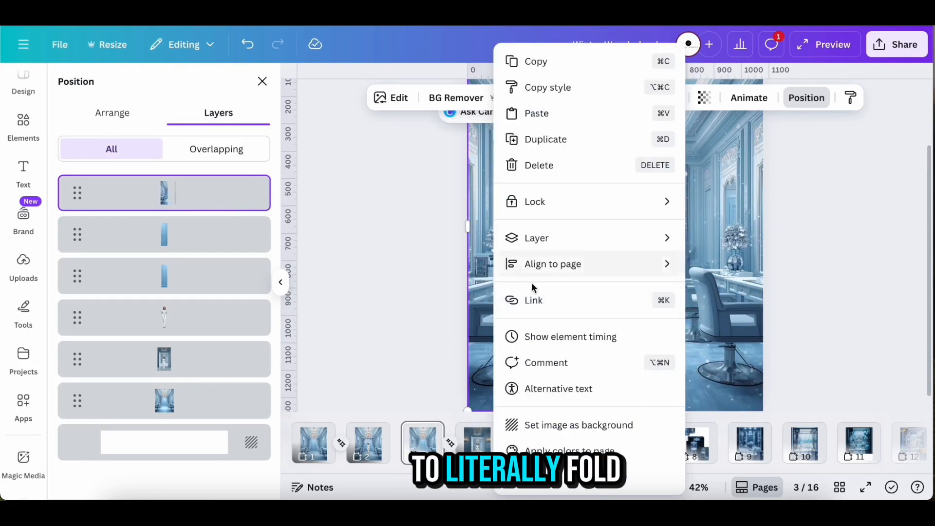
{"action": "left_click", "coordinate": [543, 138]}
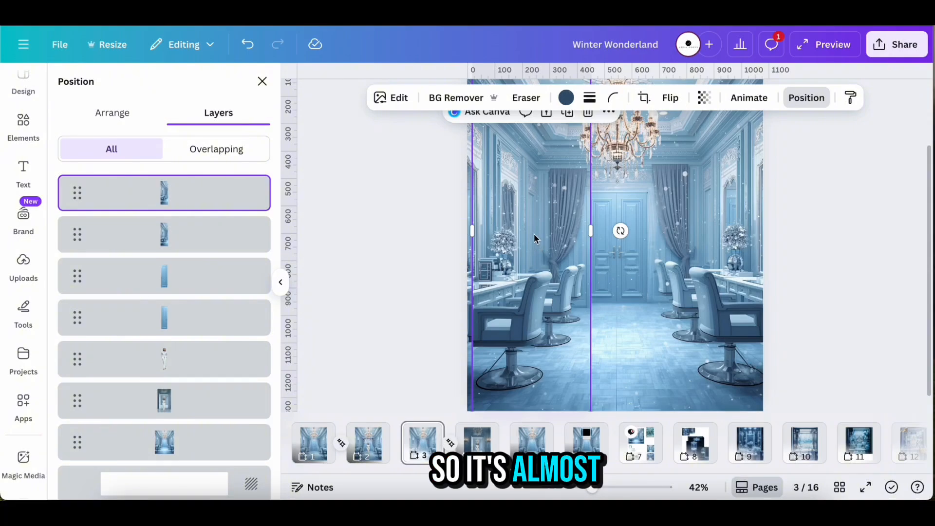
{"action": "left_click_drag", "start_coordinate": [534, 234], "coordinate": [379, 227]}
{"action": "double_click", "coordinate": [525, 227]}
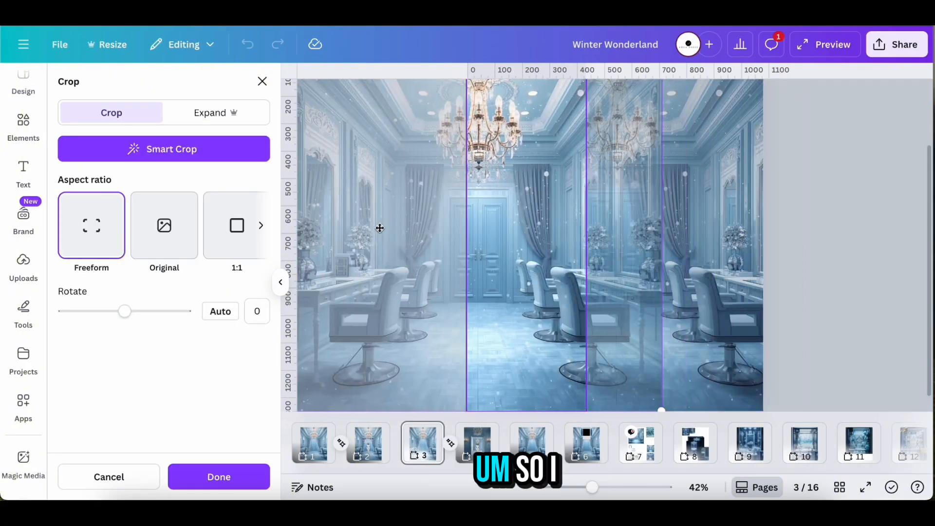
{"action": "left_click_drag", "start_coordinate": [490, 235], "coordinate": [415, 234]}
{"action": "left_click", "coordinate": [657, 258]}
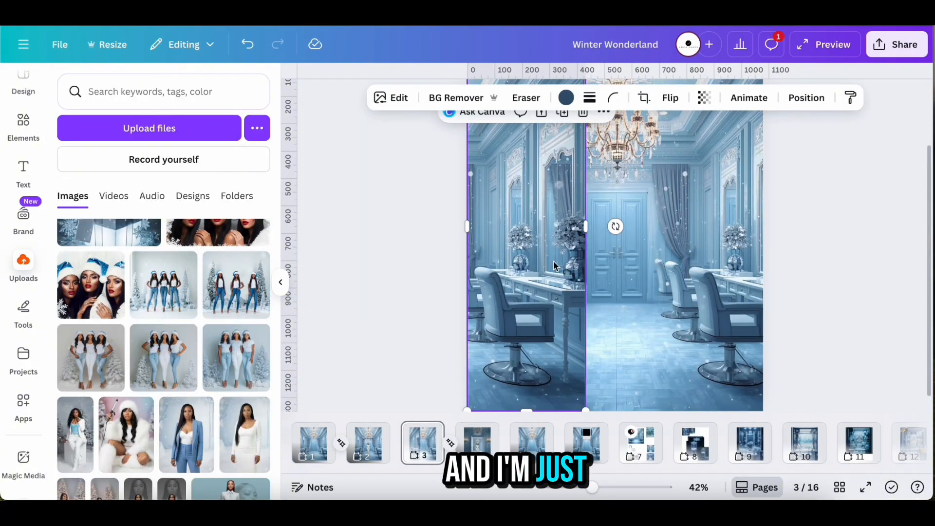
Move the copied strip to page 3's right edge and reframe its crop to line up with the salon background.
{"action": "left_click_drag", "start_coordinate": [553, 266], "coordinate": [773, 256]}
{"action": "double_click", "coordinate": [734, 258]}
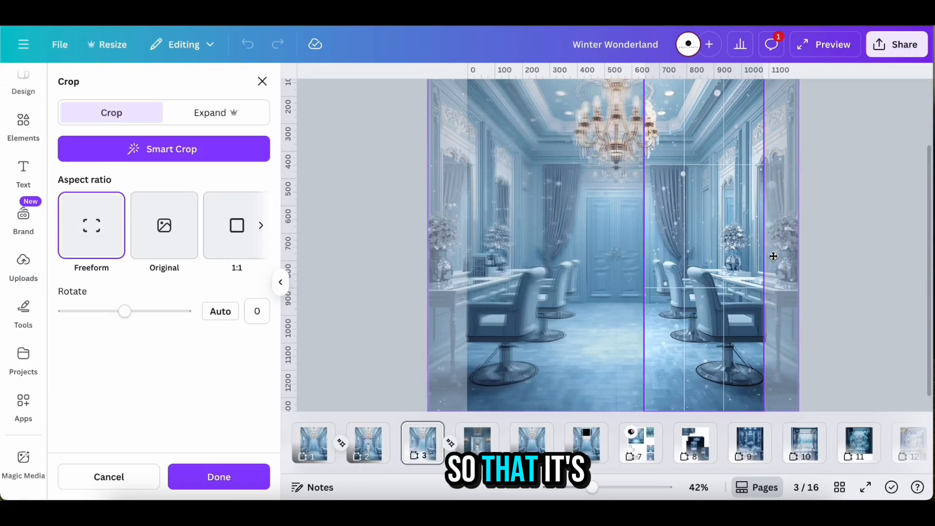
{"action": "left_click", "coordinate": [839, 229]}
{"action": "left_click", "coordinate": [838, 229]}
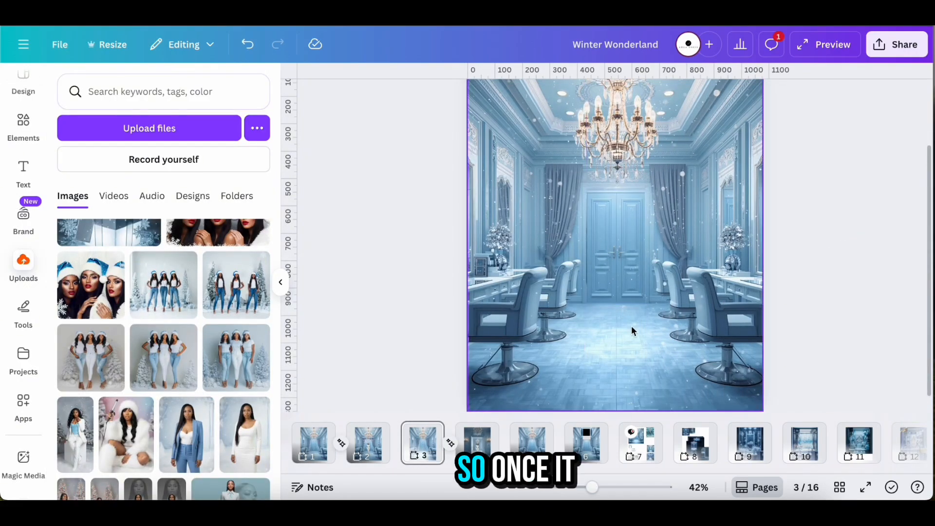
Fine-tune the inner edge of the left salon strip on page 3.
{"action": "left_click", "coordinate": [578, 219]}
{"action": "left_click_drag", "start_coordinate": [587, 225], "coordinate": [581, 227]}
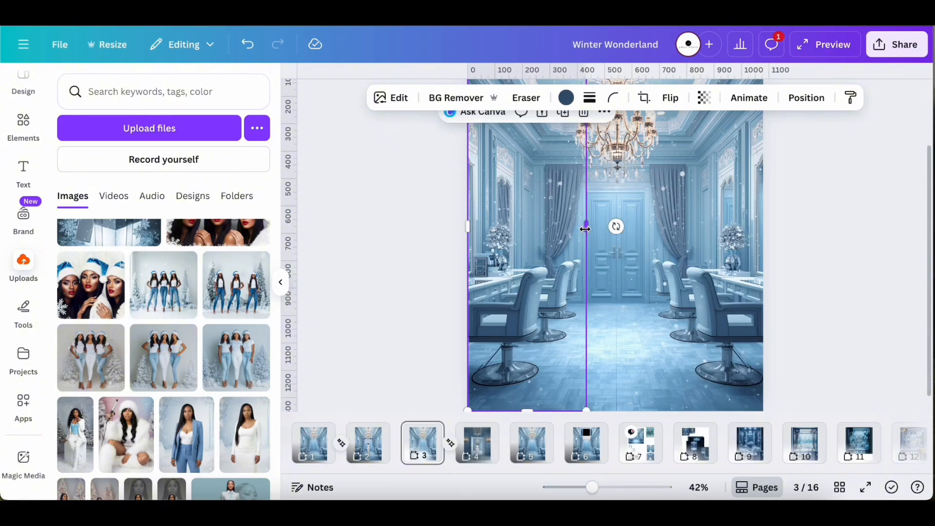
{"action": "left_click", "coordinate": [787, 229]}
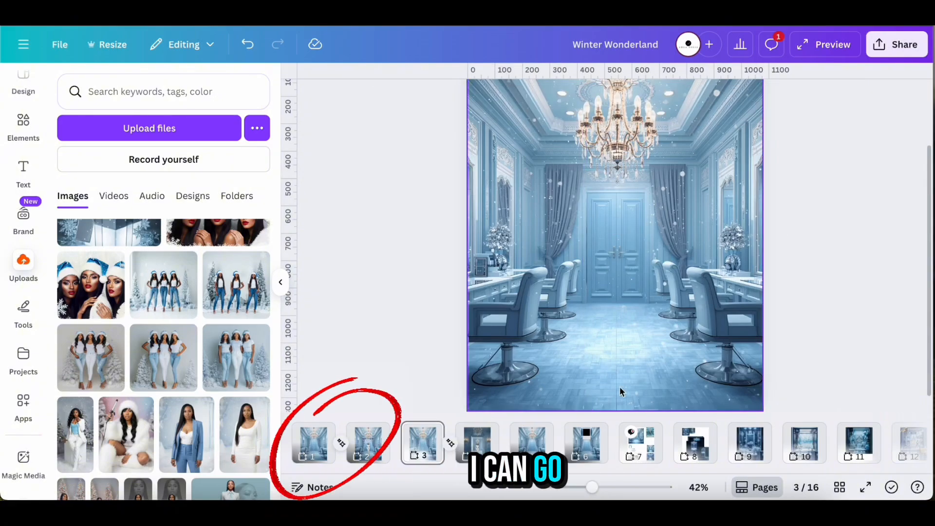
Select the right salon strip on page 3.
{"action": "left_click", "coordinate": [598, 286]}
{"action": "left_click", "coordinate": [737, 283]}
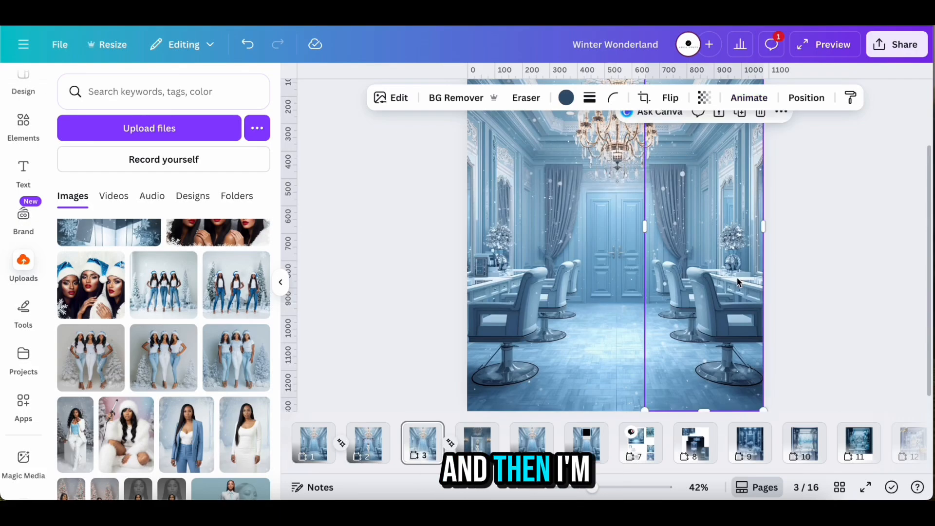